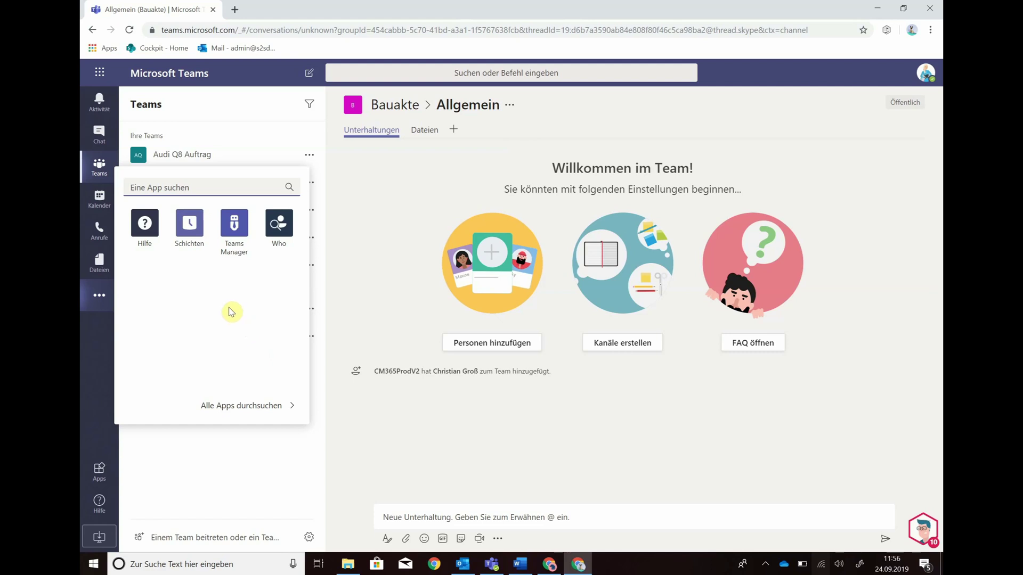
# - Open Teams Manager and view its Teams list: 1 active team, 44 unmanaged teams
pyautogui.click(235, 233)
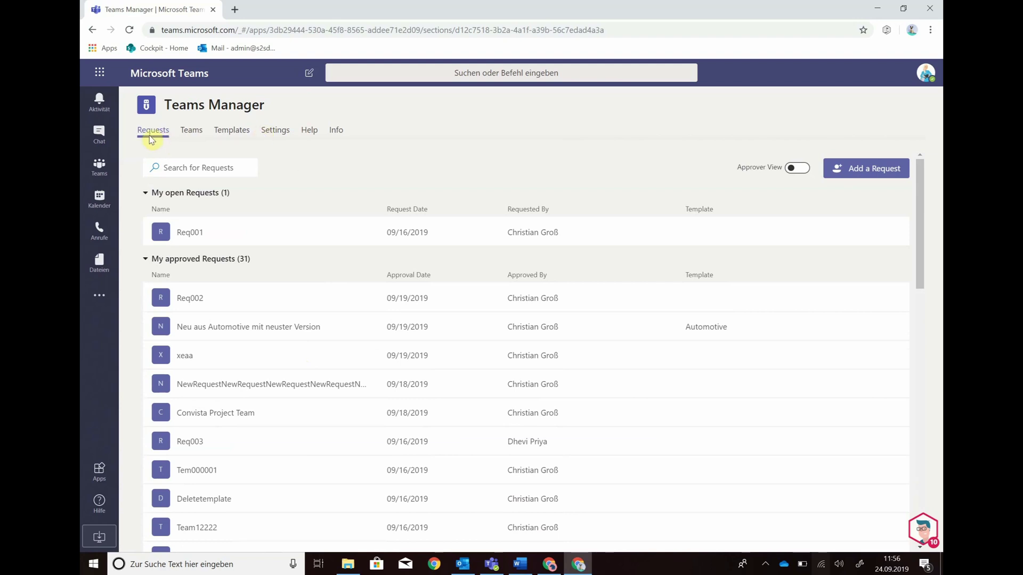
pyautogui.click(191, 133)
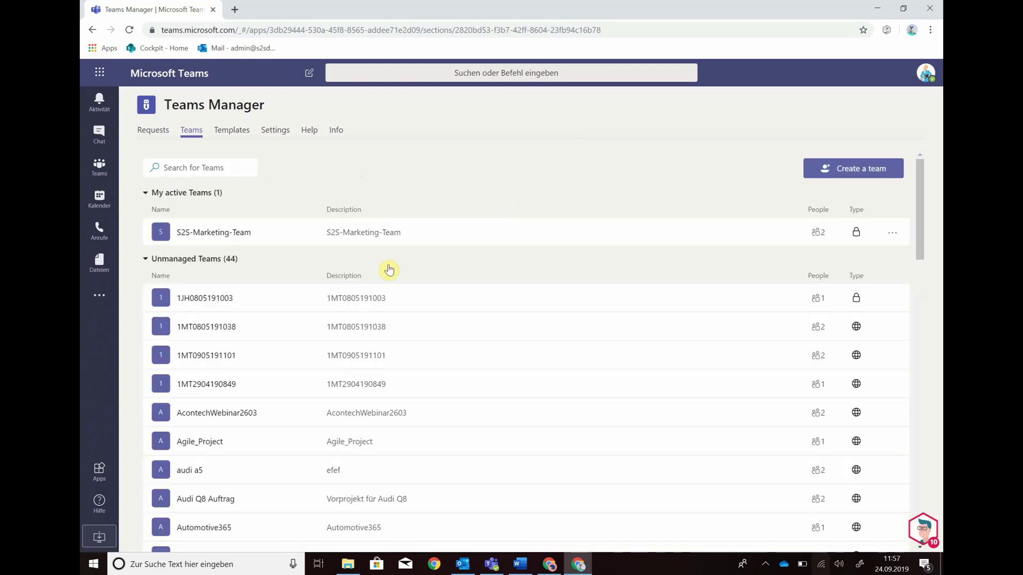
pyautogui.scroll(-2, 389, 270)
pyautogui.scroll(2, 389, 270)
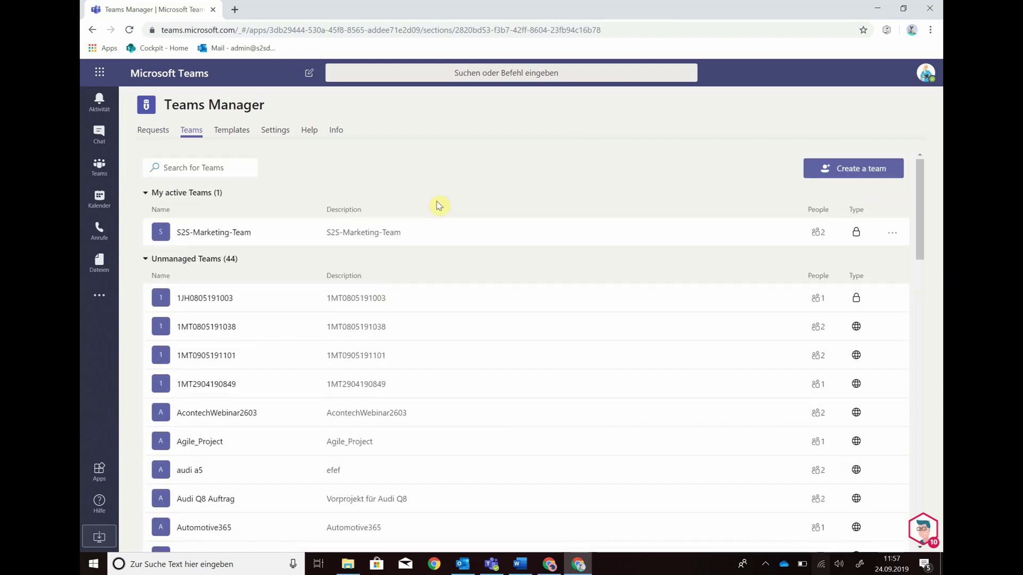
# - On the Templates page, create a template named 'ESPC' with description 'ESPC Team'
pyautogui.click(226, 140)
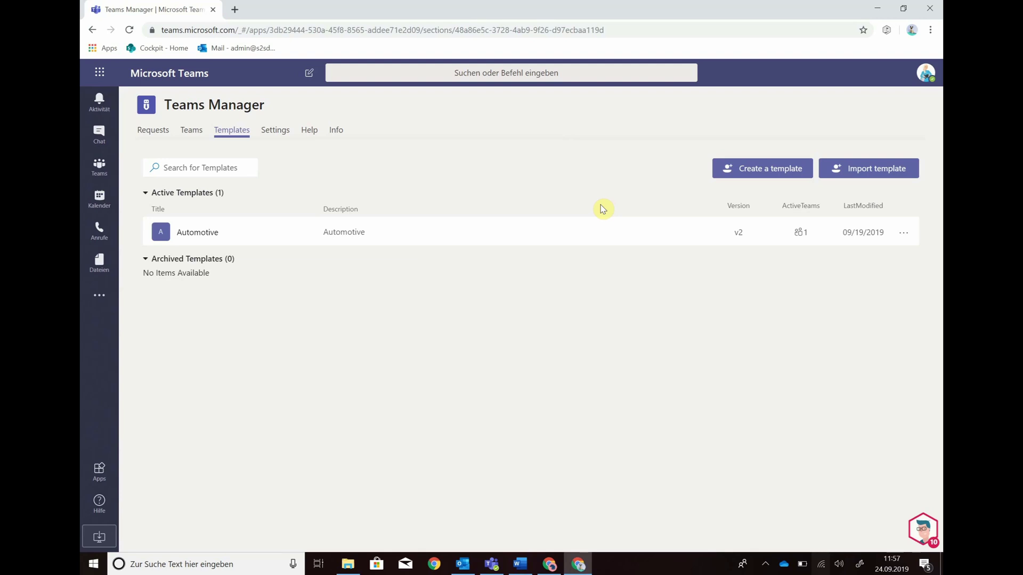
pyautogui.click(740, 171)
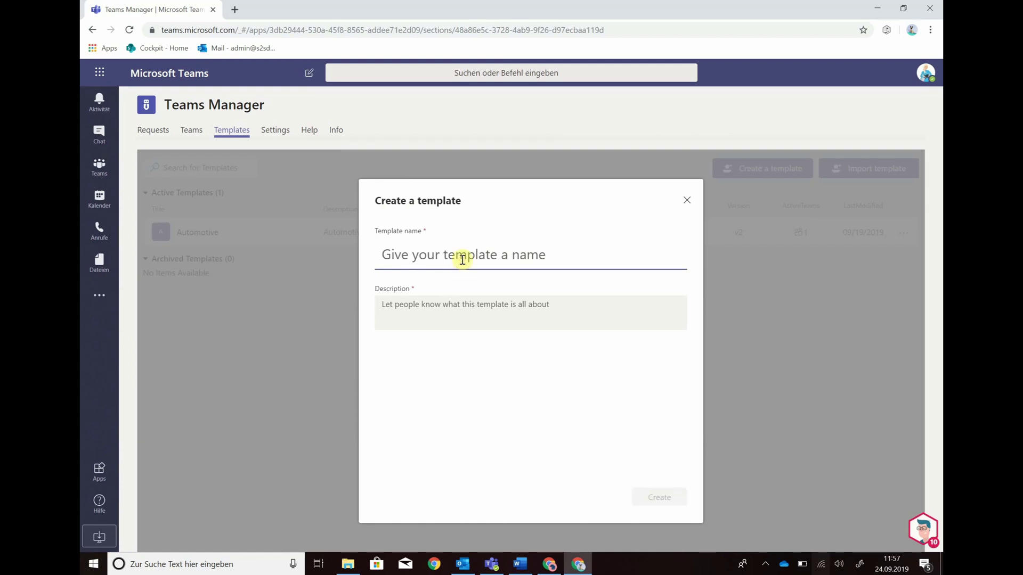
pyautogui.write('ESPC')
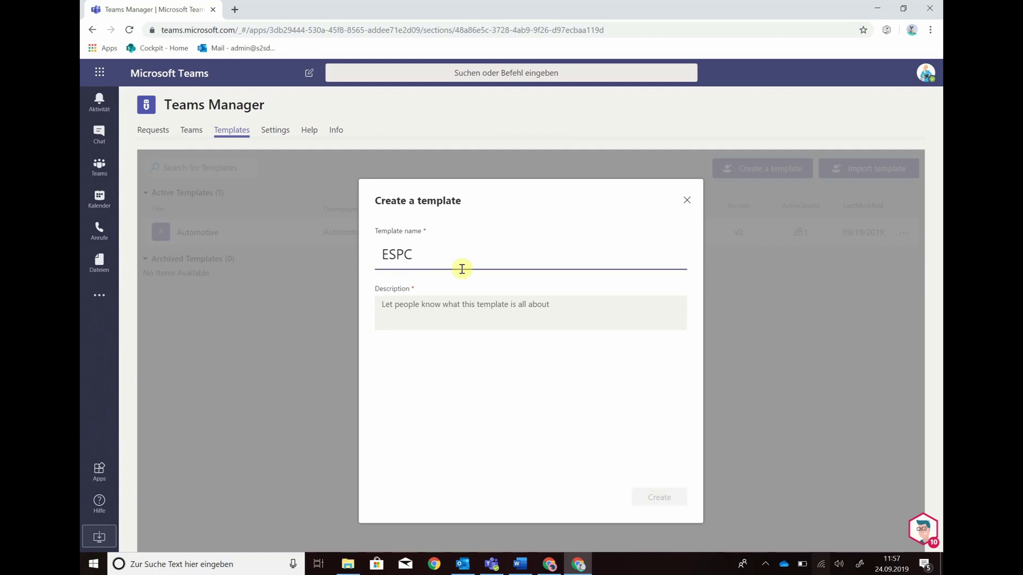
pyautogui.click(468, 305)
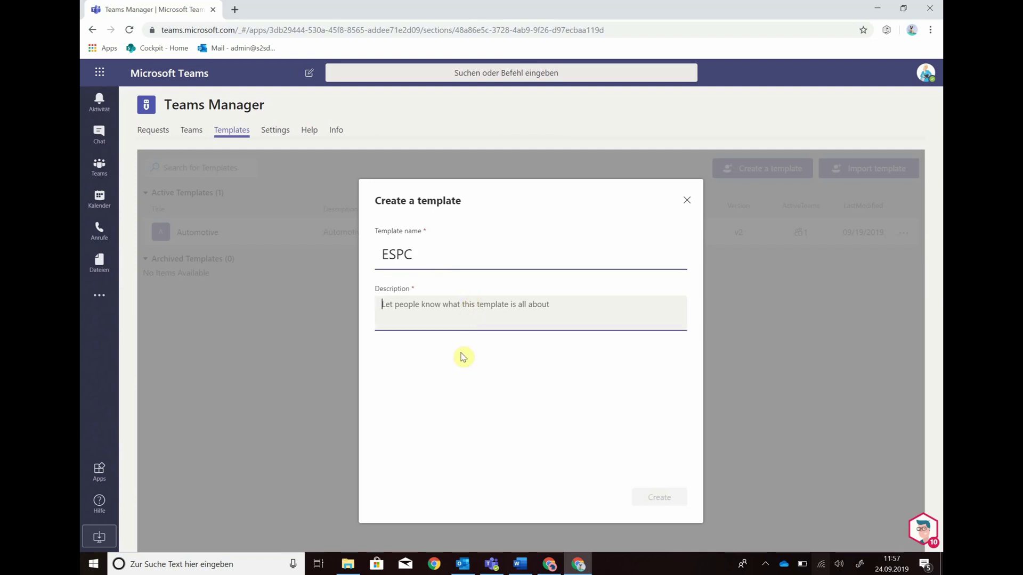
pyautogui.write('ESPC Team')
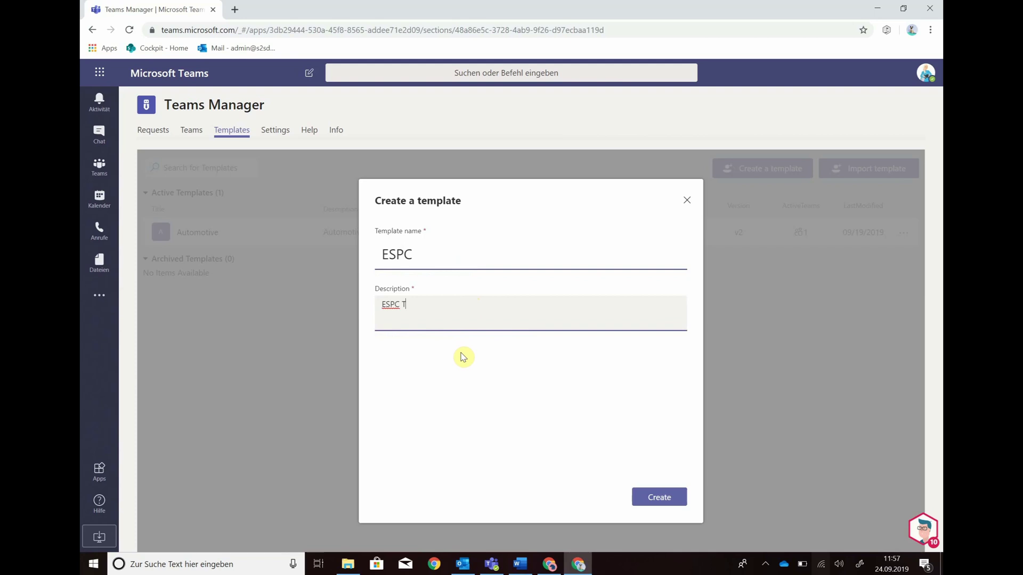
pyautogui.click(659, 498)
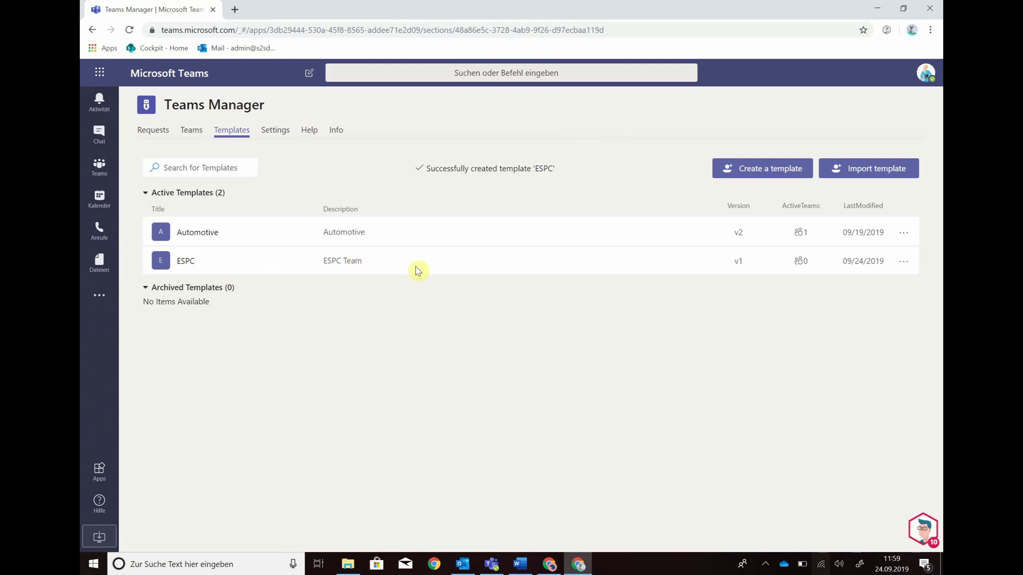
# - Open the ESPC team in the web app instead of the desktop app and select Allgemein
pyautogui.click(190, 266)
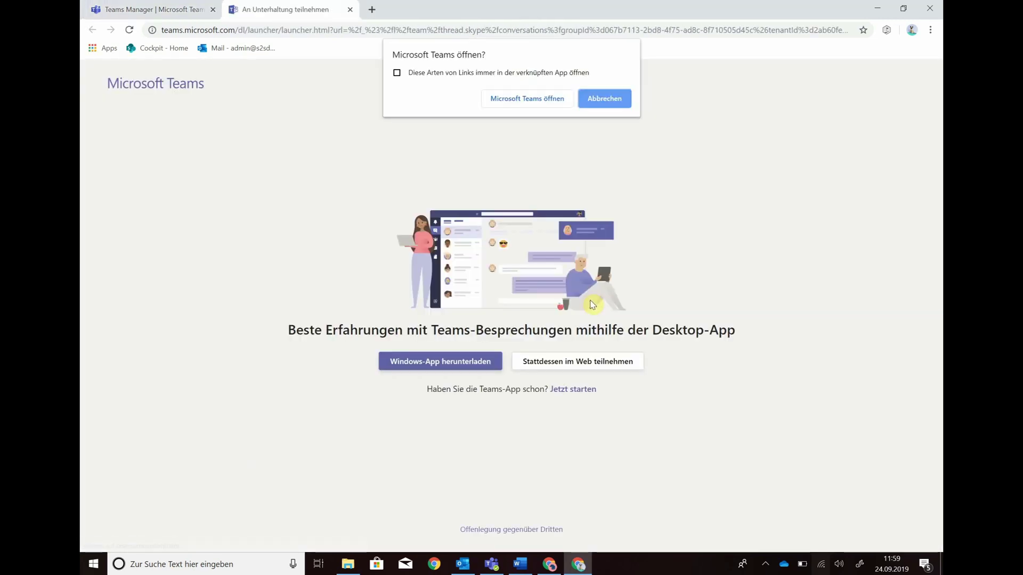
pyautogui.click(592, 100)
pyautogui.click(567, 361)
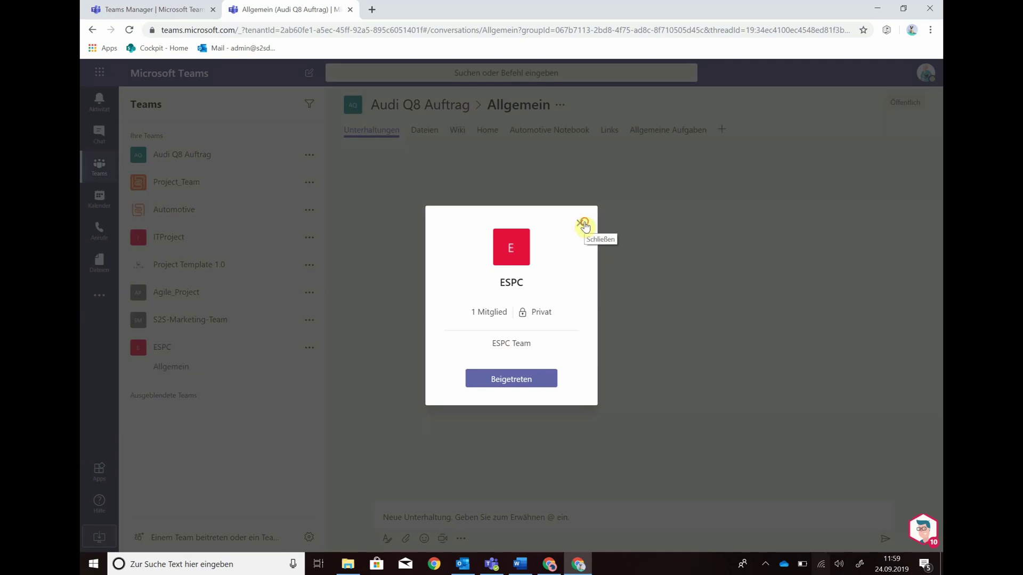
pyautogui.click(582, 224)
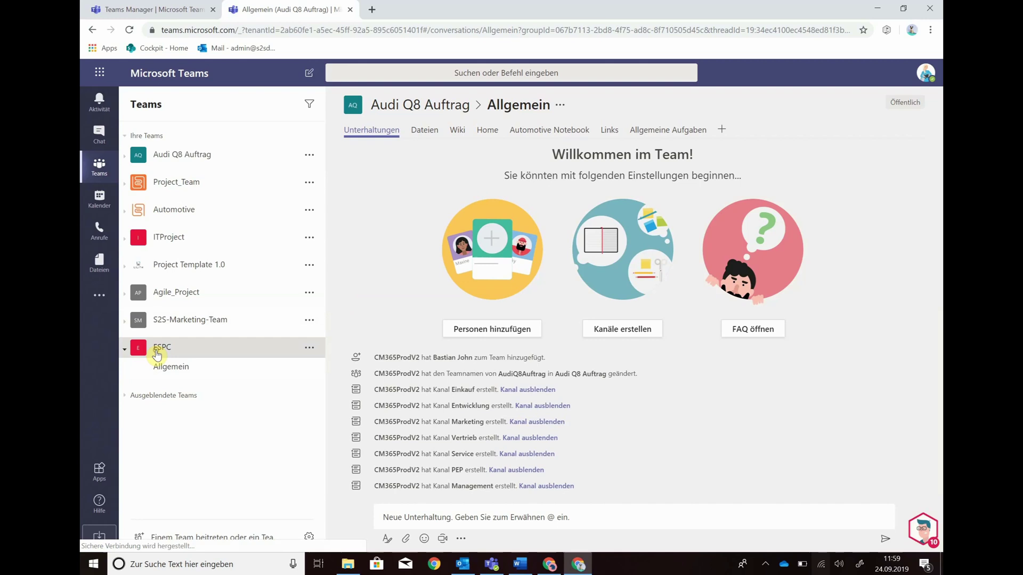
pyautogui.click(183, 362)
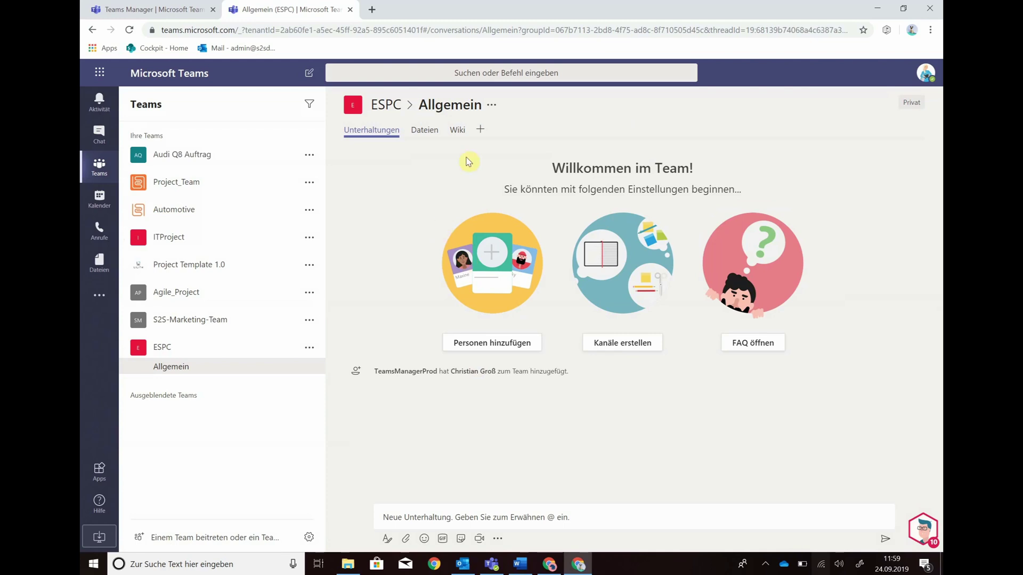
# - Add a Planner tab to Allgemein, creating a new plan named ESPC
pyautogui.click(481, 130)
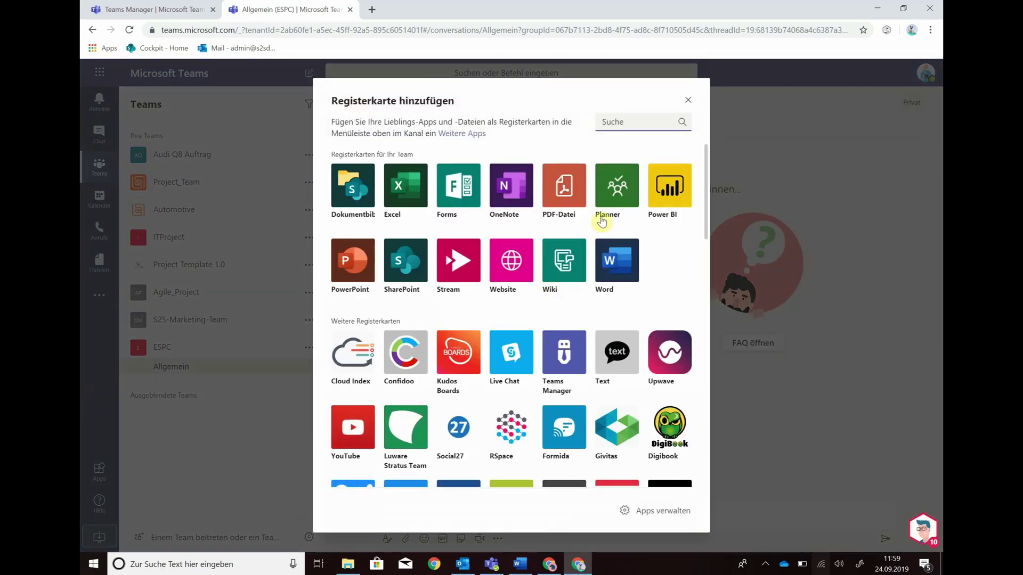
pyautogui.click(608, 189)
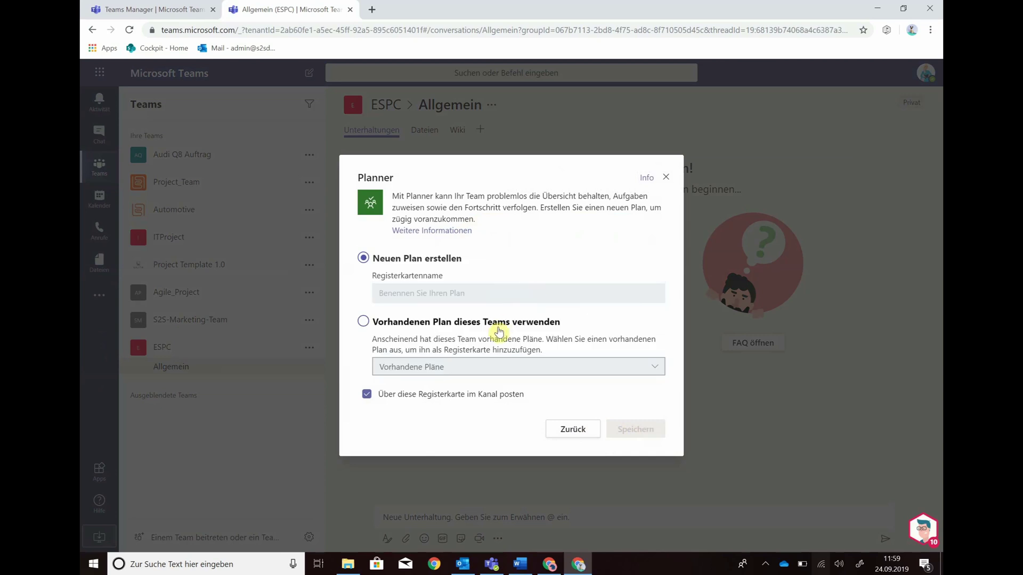
pyautogui.click(494, 298)
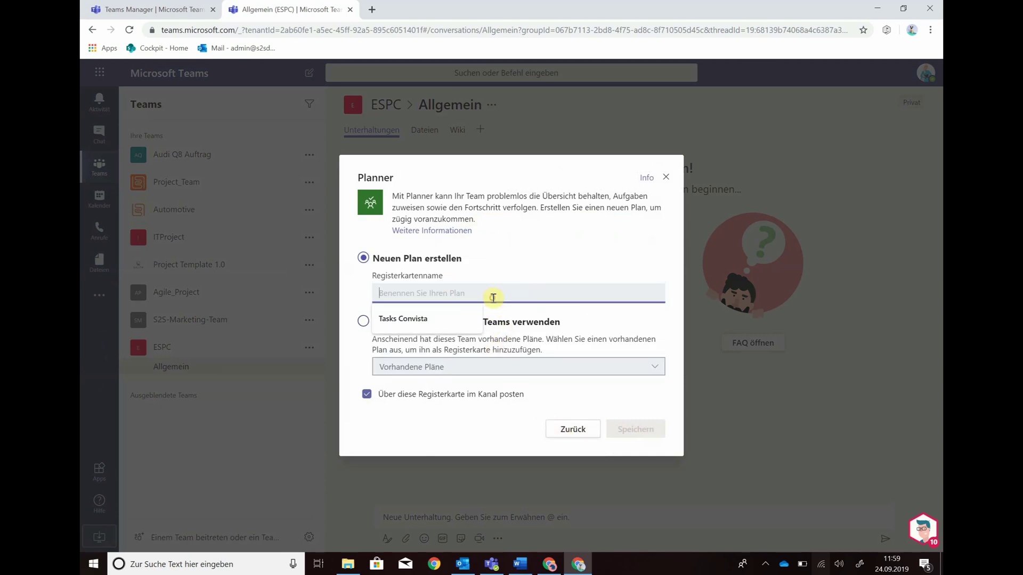
pyautogui.write('ESPC')
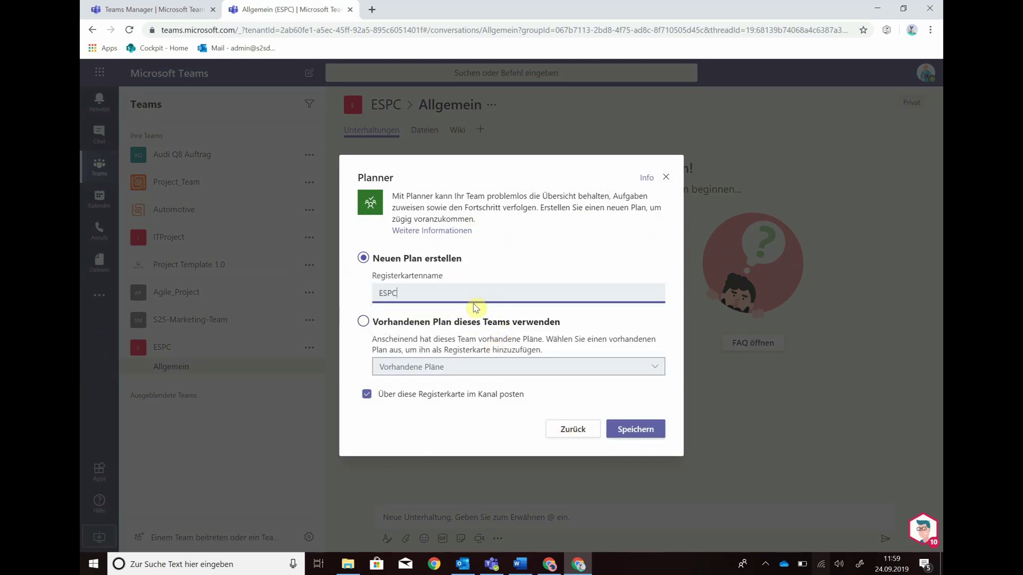
pyautogui.click(618, 430)
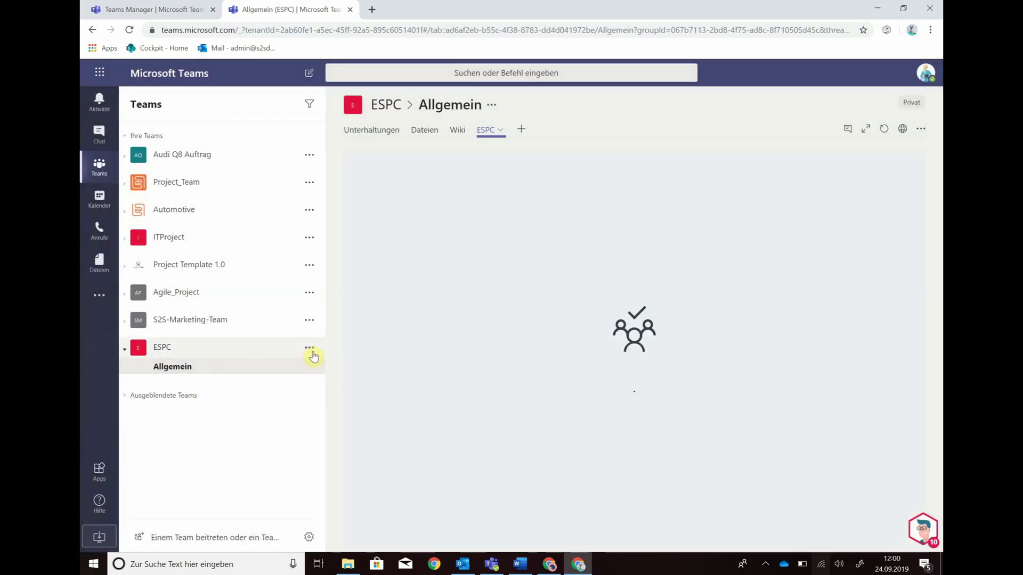
# - Add a channel named 'EPSC Organizer' to the ESPC team
pyautogui.click(311, 349)
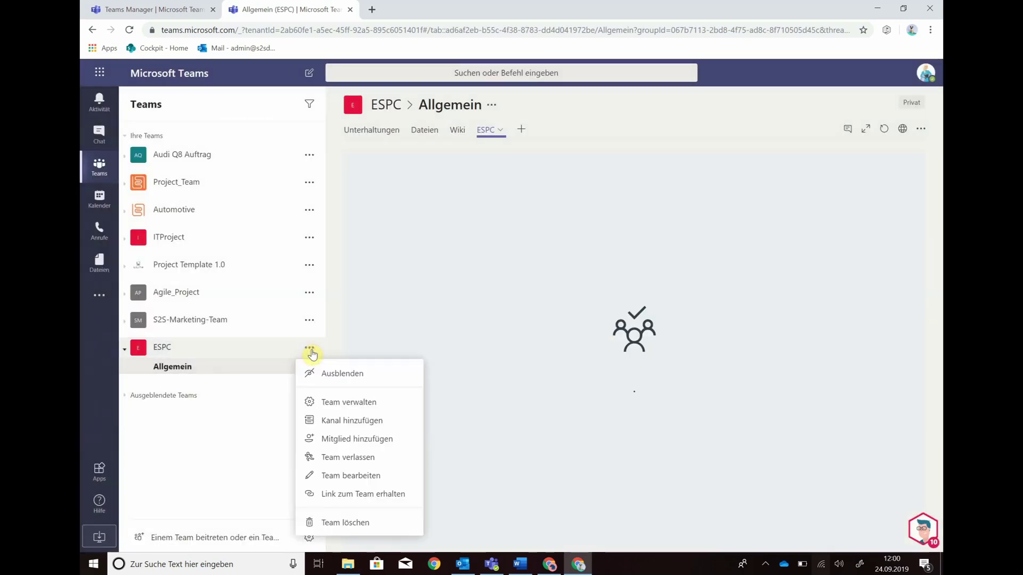
pyautogui.click(365, 422)
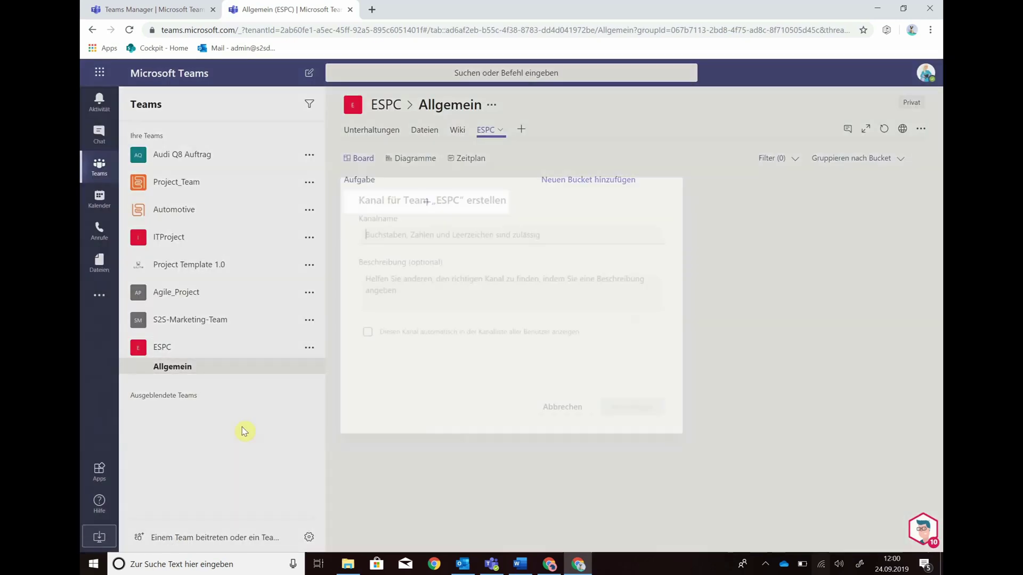
pyautogui.write('EPS')
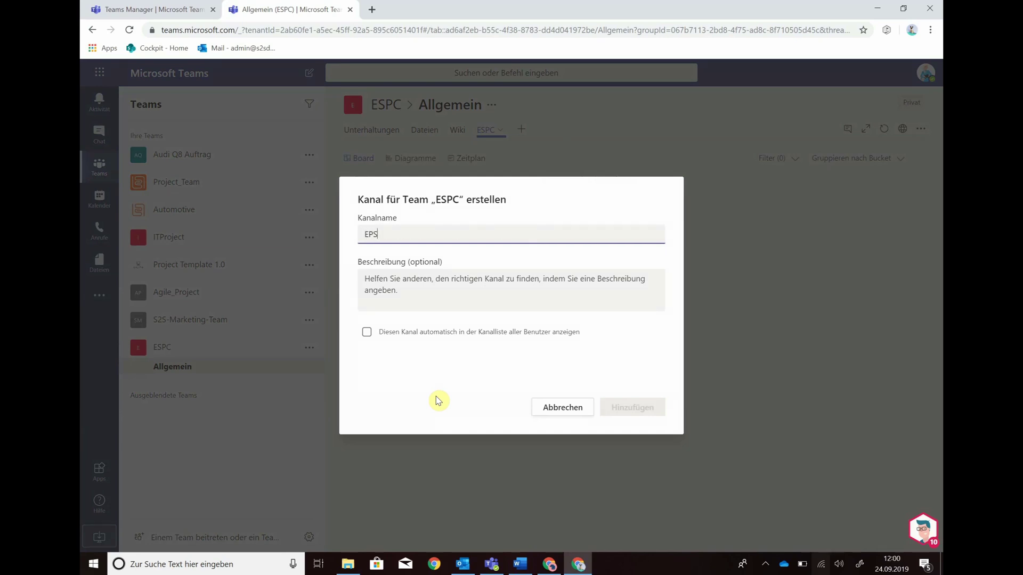
pyautogui.write('C O')
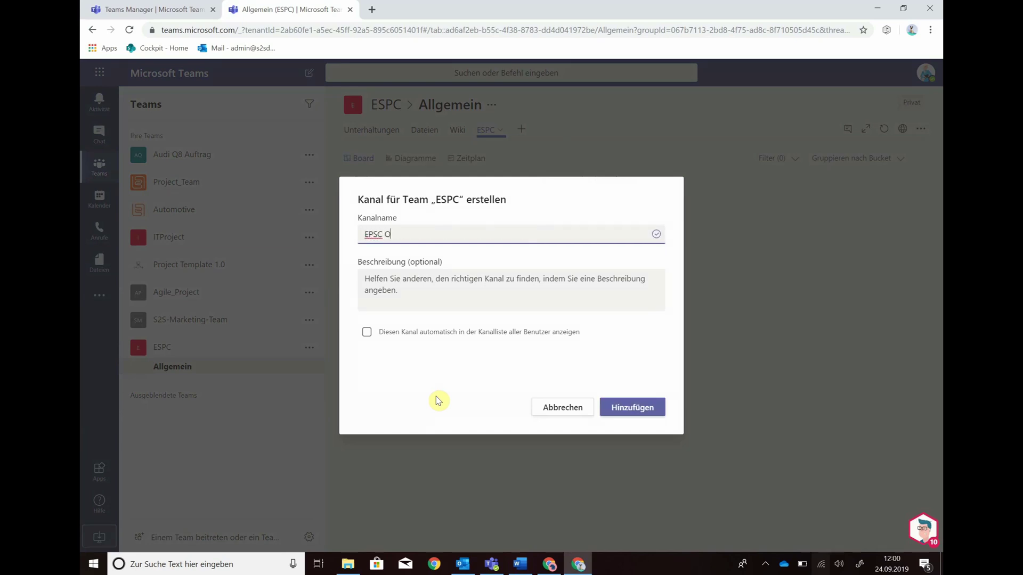
pyautogui.write('rganizer')
pyautogui.click(642, 417)
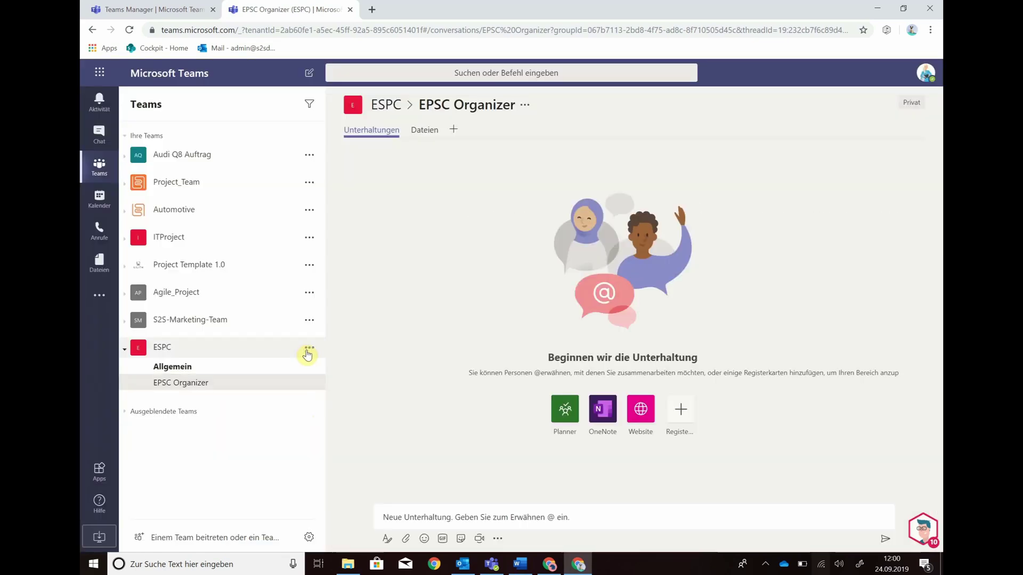
# - Add a second channel named 'Team' to the ESPC team
pyautogui.click(308, 351)
pyautogui.click(336, 421)
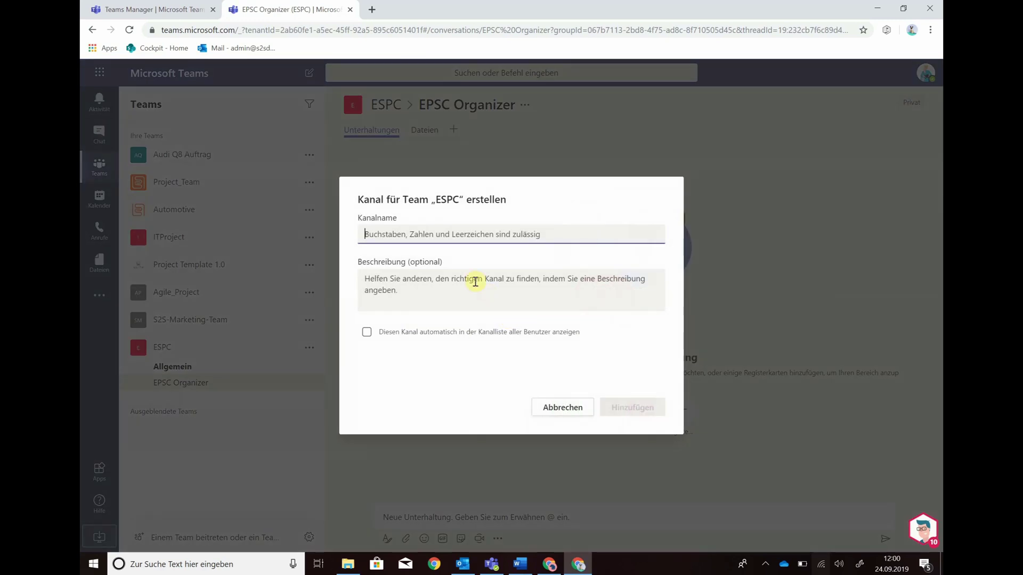
pyautogui.write('T')
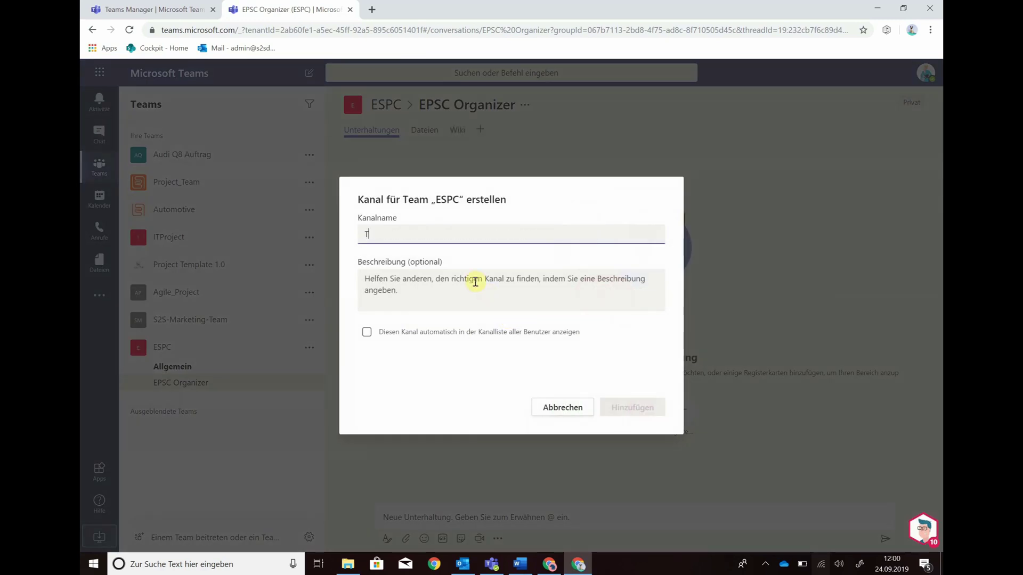
pyautogui.write('eam')
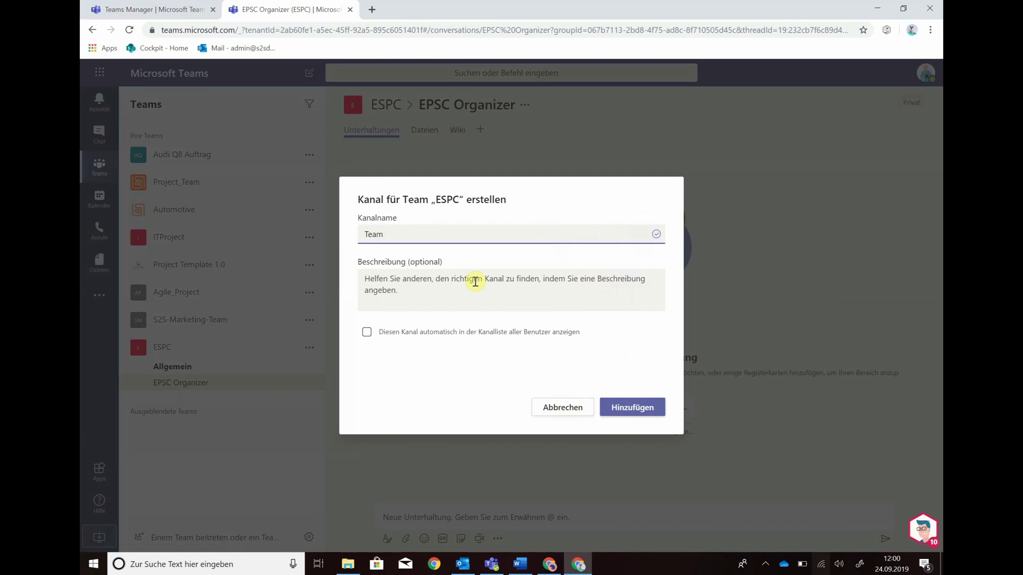
pyautogui.press('Return')
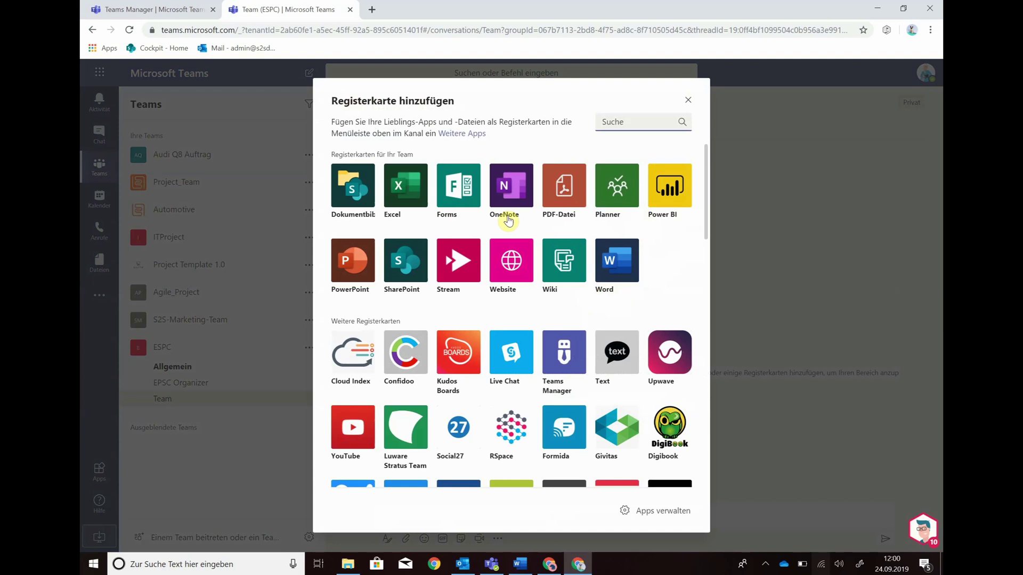
# - Add a OneNote tab to the Team channel with a new notebook named 'ESPC Notes'
pyautogui.click(508, 218)
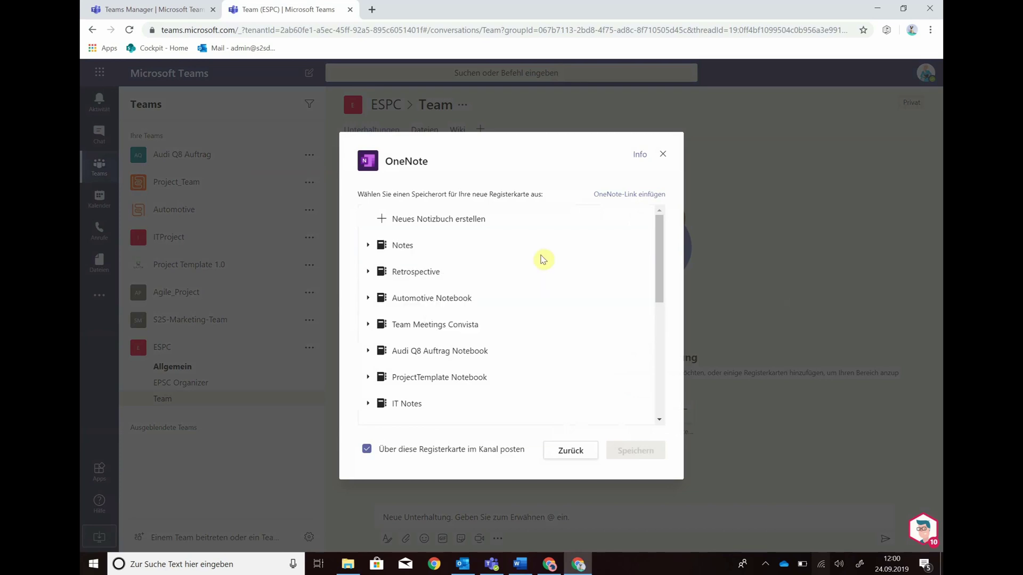
pyautogui.click(493, 223)
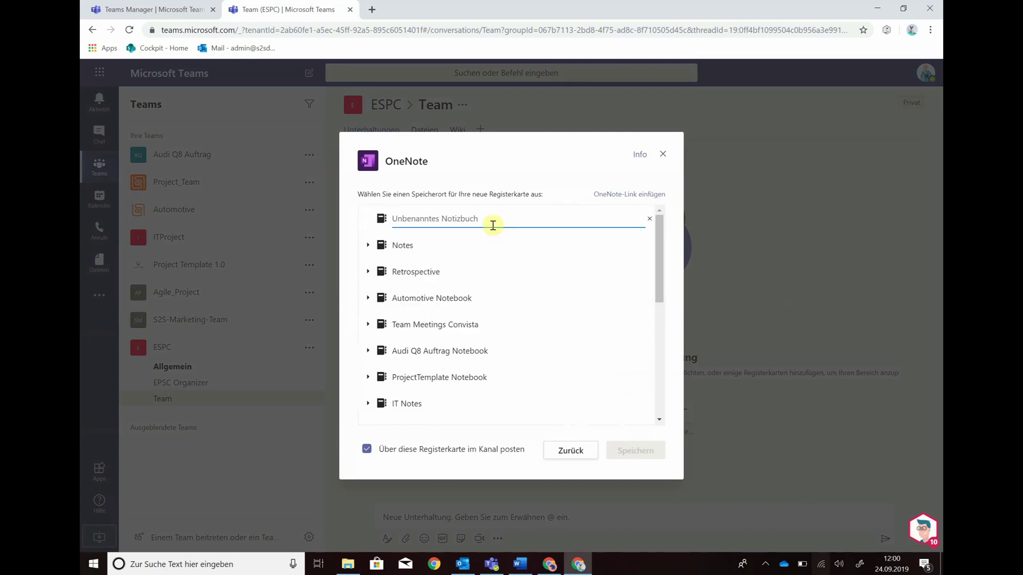
pyautogui.write('EPSC')
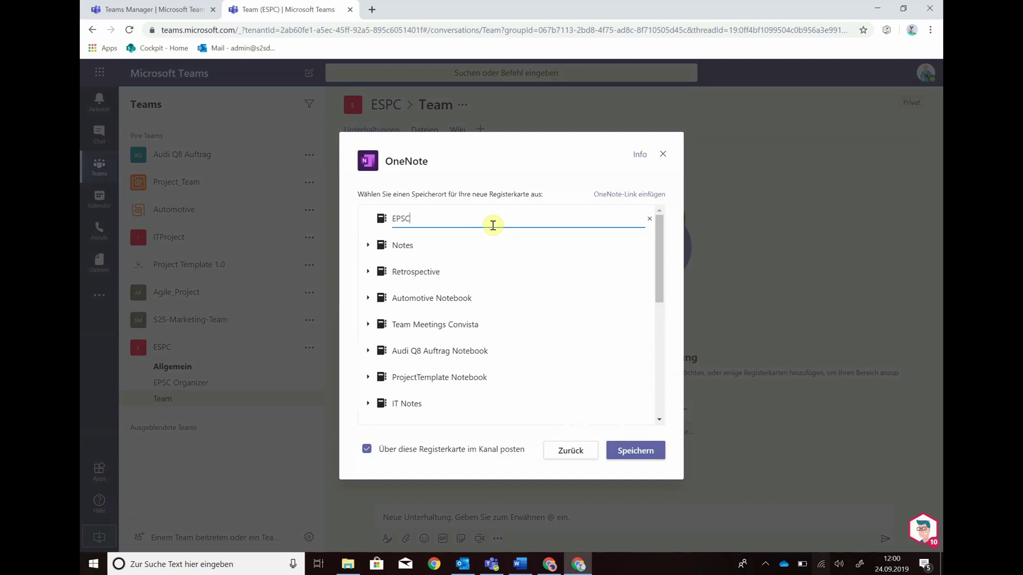
pyautogui.press('BackSpace')
pyautogui.press('BackSpace')
pyautogui.press('BackSpace')
pyautogui.press('BackSpace')
pyautogui.write('SPC Notes')
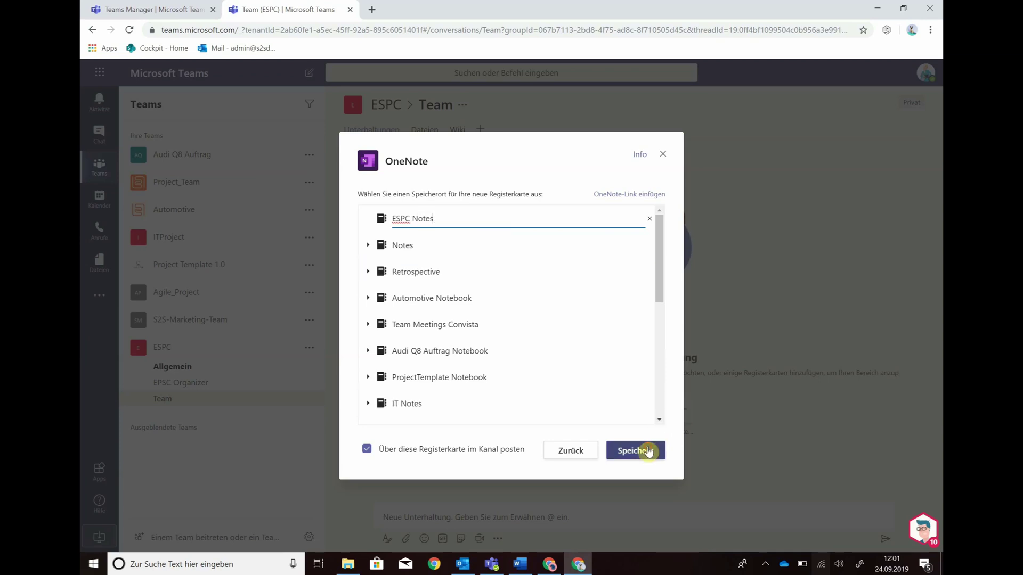
pyautogui.click(647, 450)
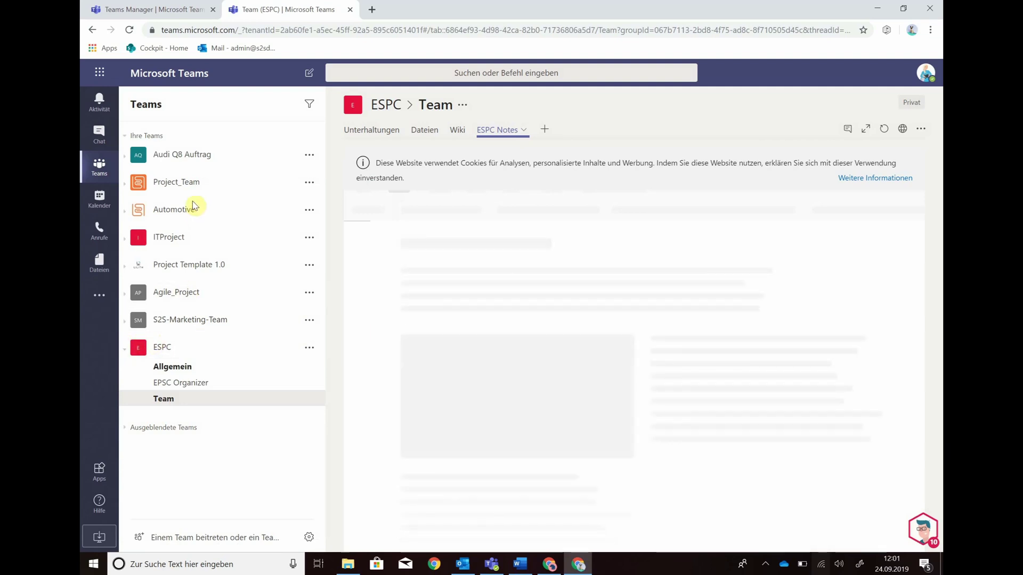
# - Reopen Teams Manager and save the ESPC template from its Templates menu, making it v2
pyautogui.click(104, 300)
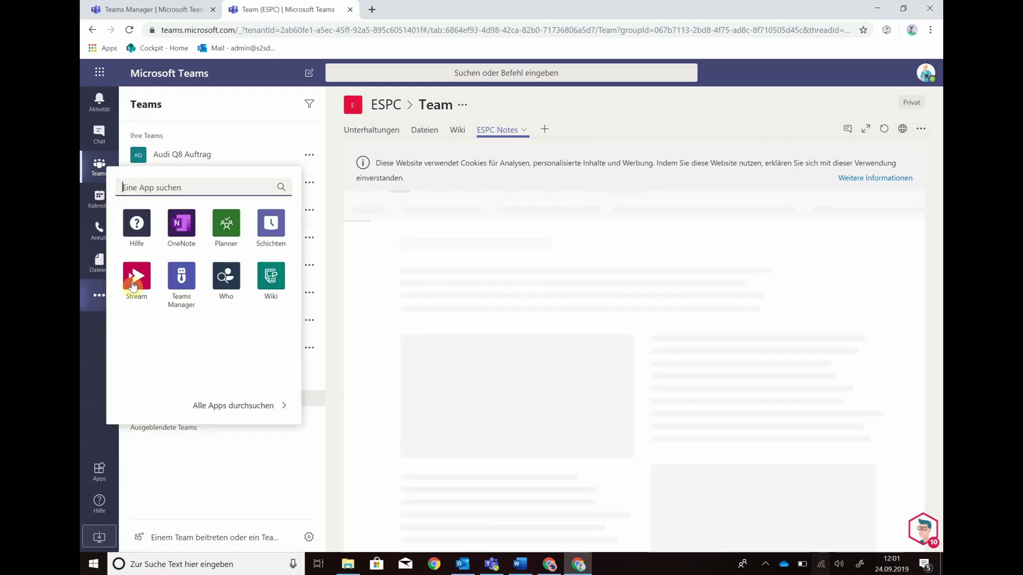
pyautogui.click(180, 294)
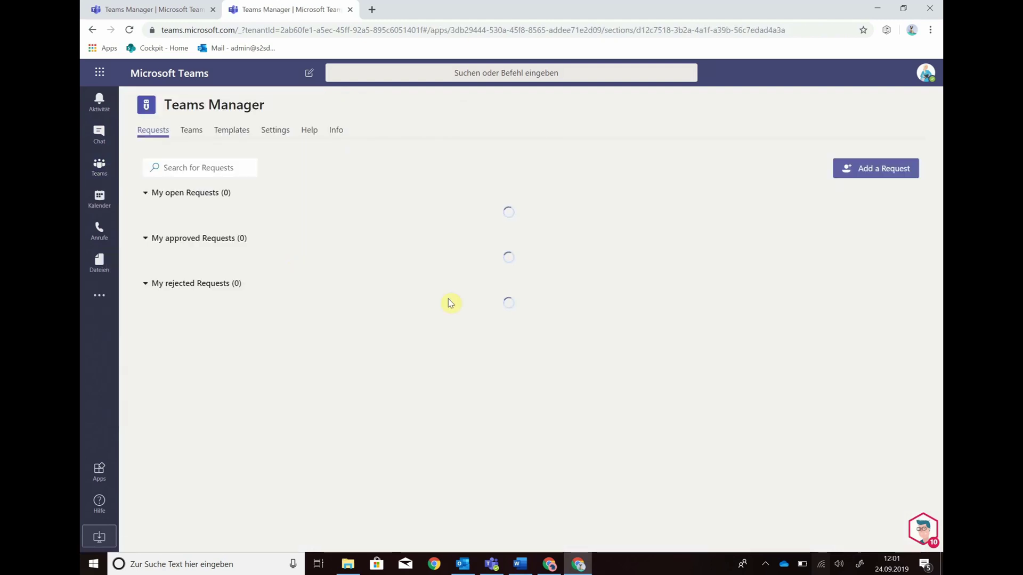
pyautogui.click(231, 136)
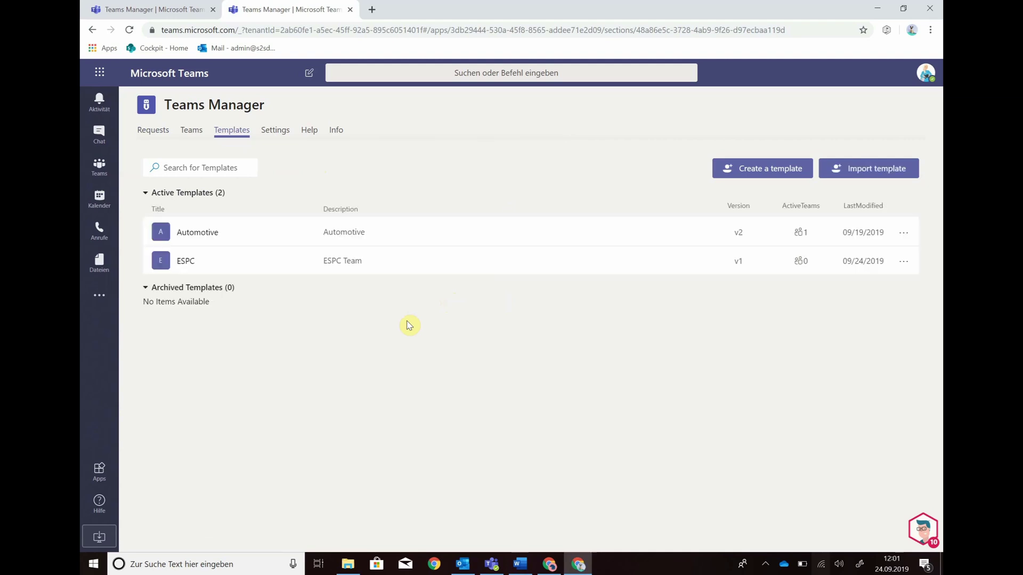
pyautogui.click(904, 262)
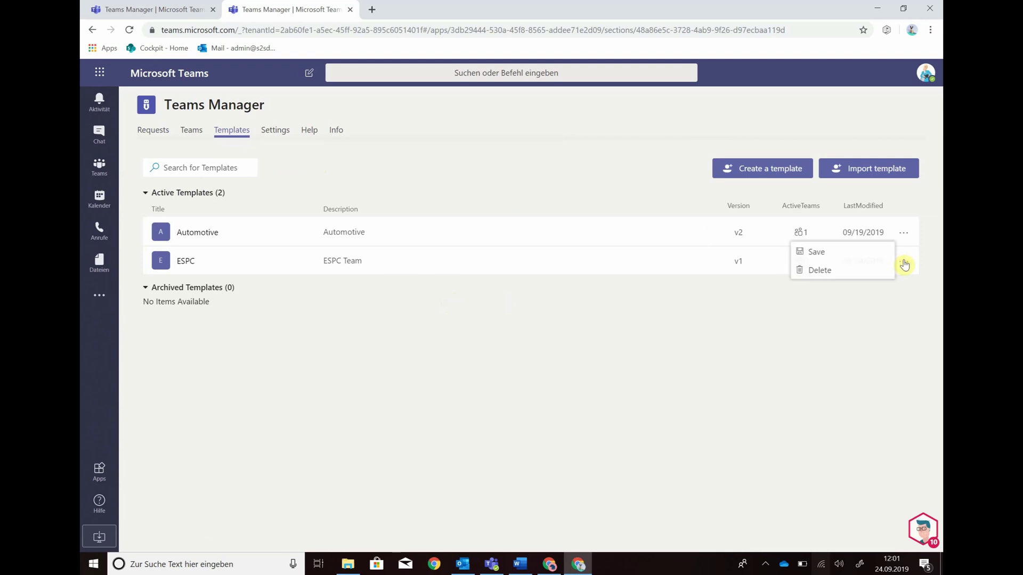
pyautogui.click(847, 253)
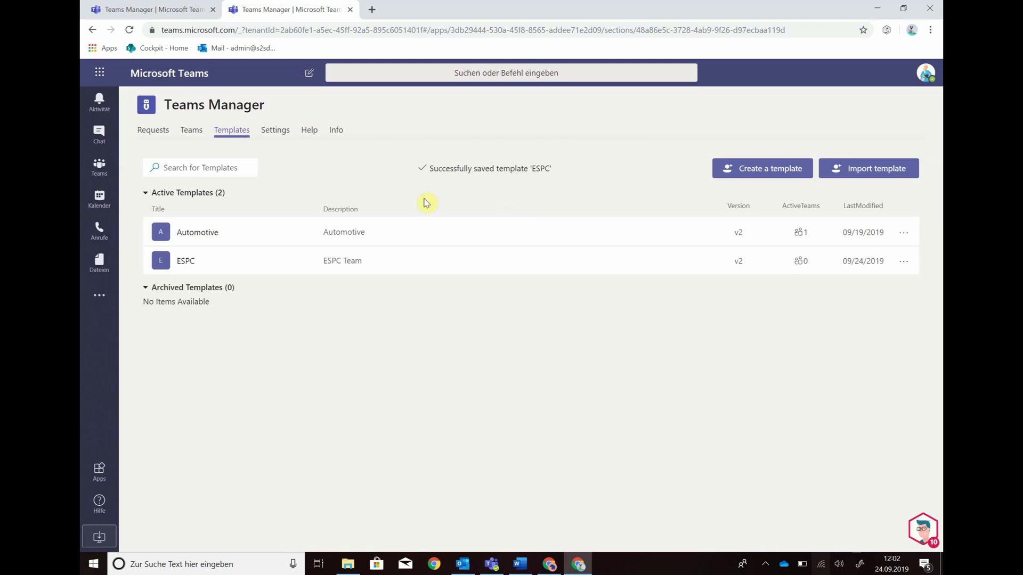
# - Start a new Private team from the ESPC template and continue to the details form
pyautogui.click(187, 136)
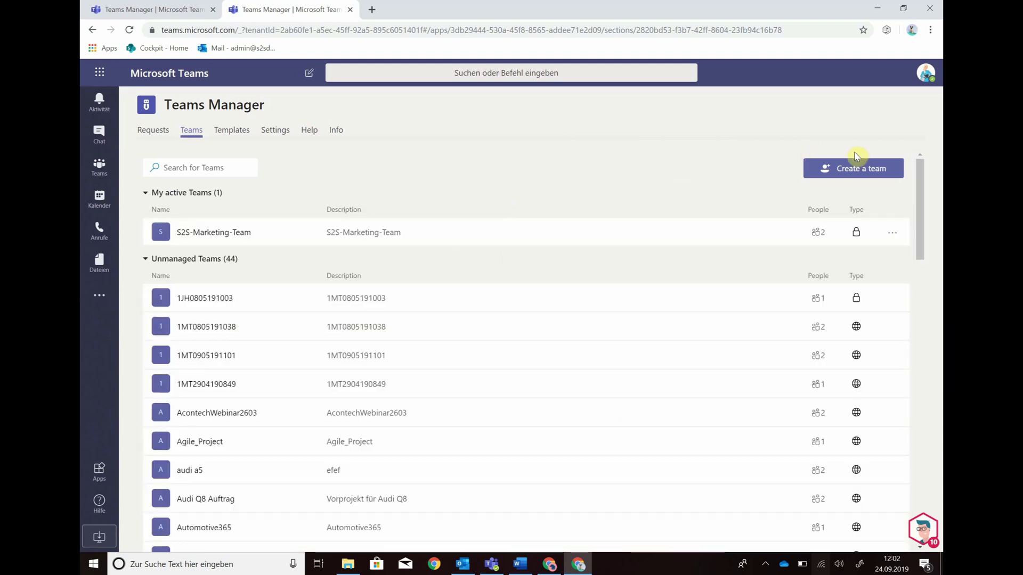
pyautogui.click(836, 178)
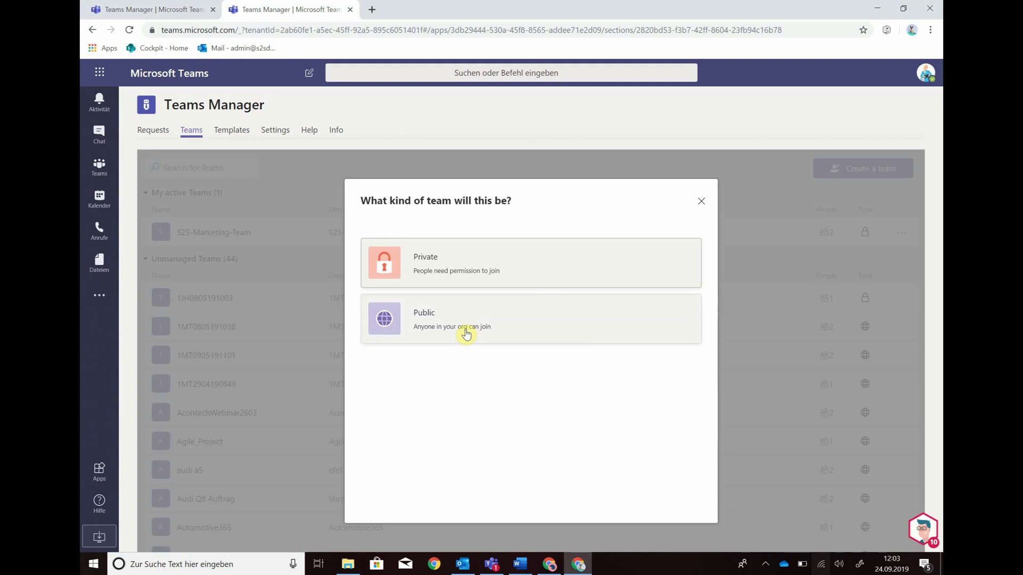
pyautogui.click(489, 278)
pyautogui.click(413, 298)
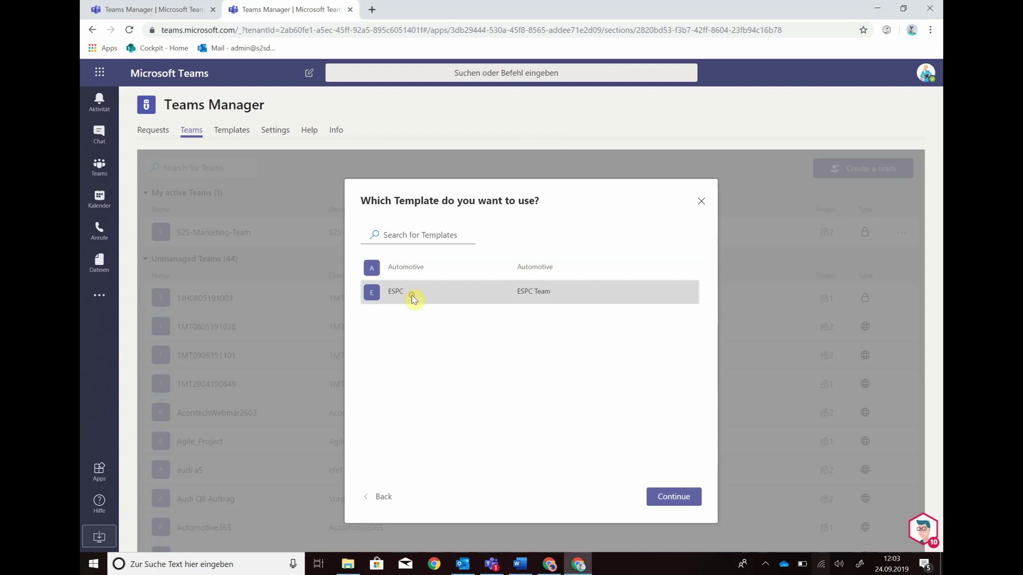
pyautogui.click(666, 497)
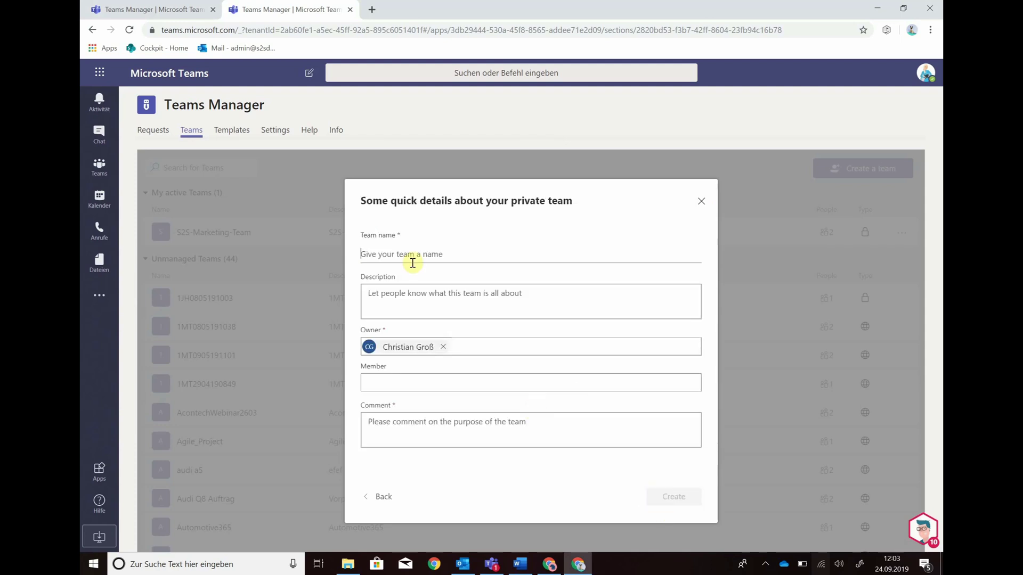
# - Enter team name 'ESPC 2019' and description 'Awesome People'
pyautogui.click(413, 256)
pyautogui.write('ESP')
pyautogui.press('BackSpace')
pyautogui.write('PC 2019')
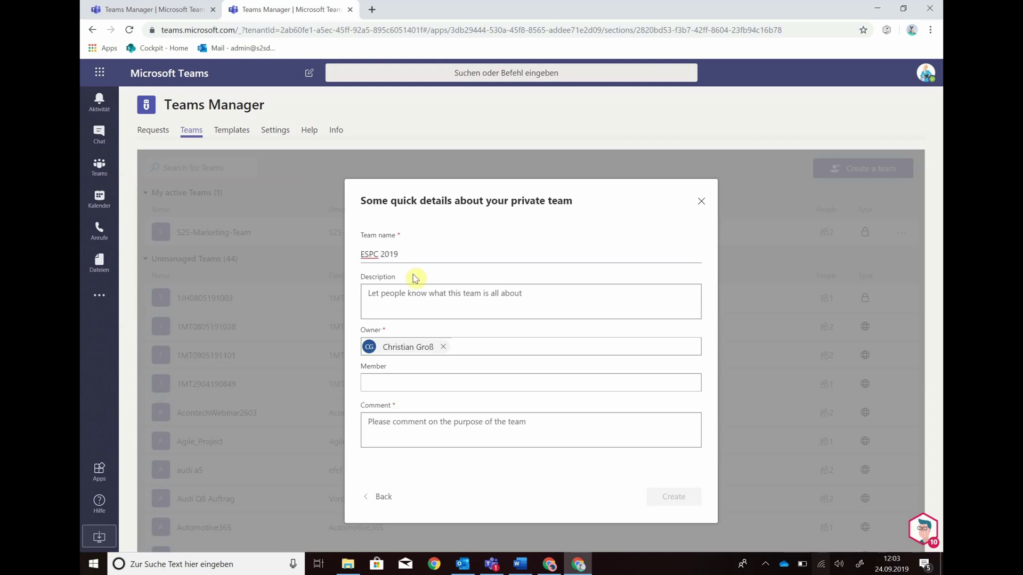
pyautogui.click(416, 293)
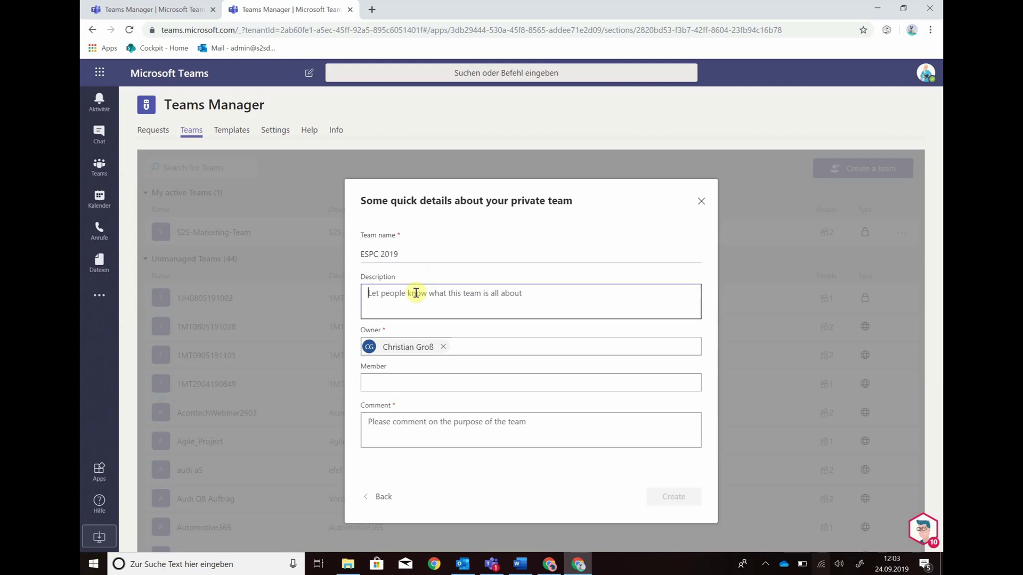
pyautogui.write('Awesome People')
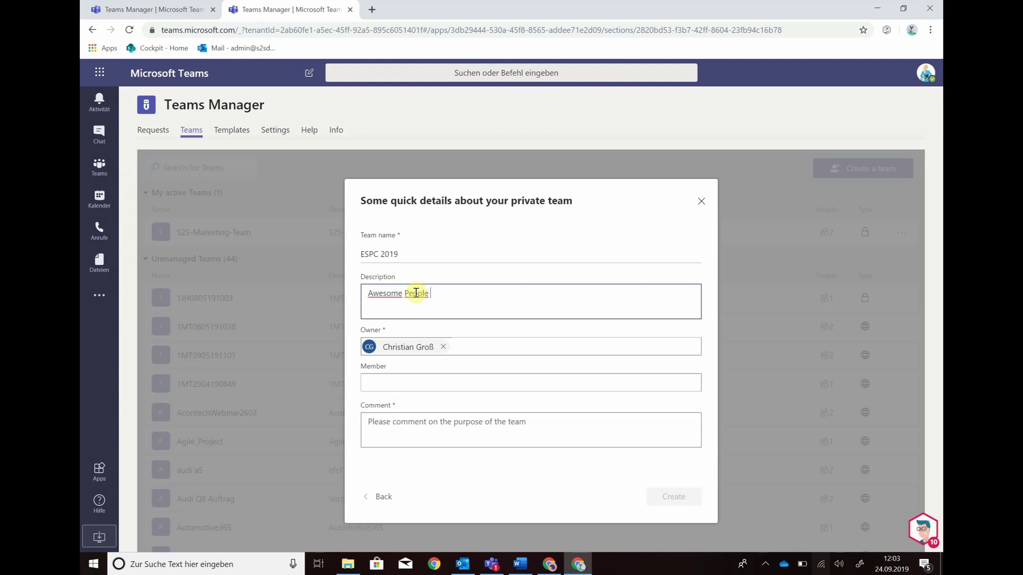
# - Add the suggested person as a member, comment 'Version for 2019', and submit the request
pyautogui.click(438, 382)
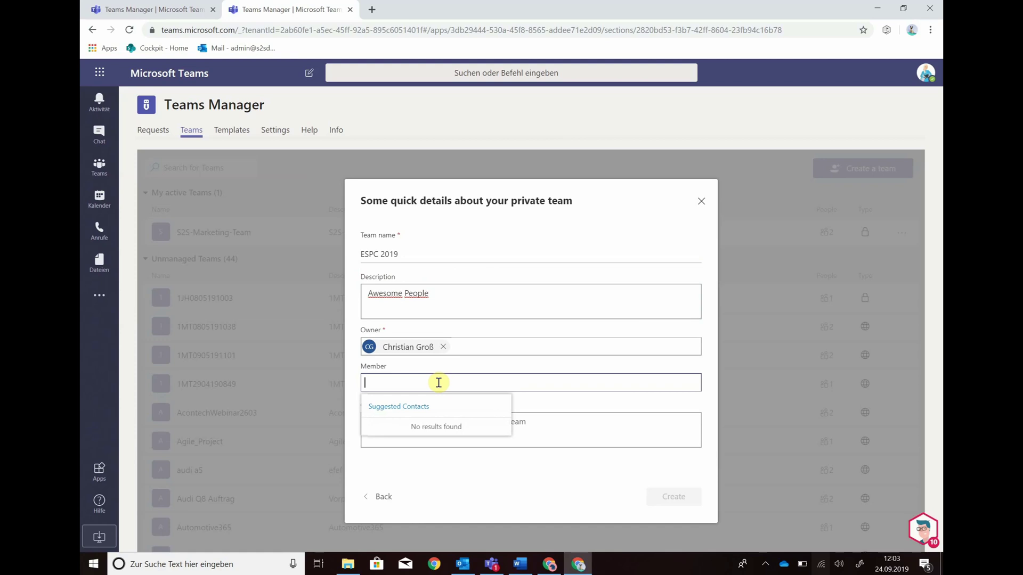
pyautogui.write('B')
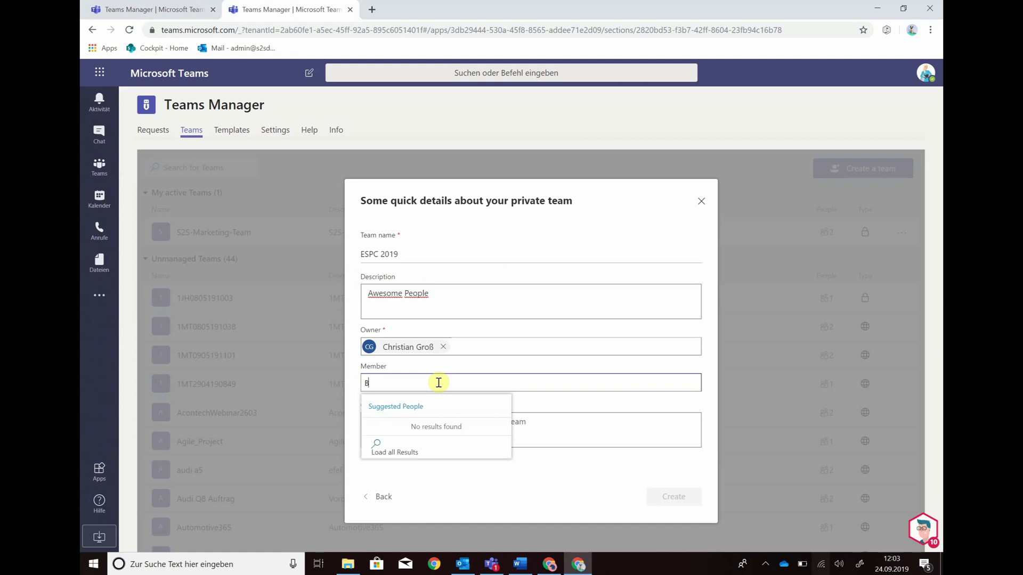
pyautogui.write('astian')
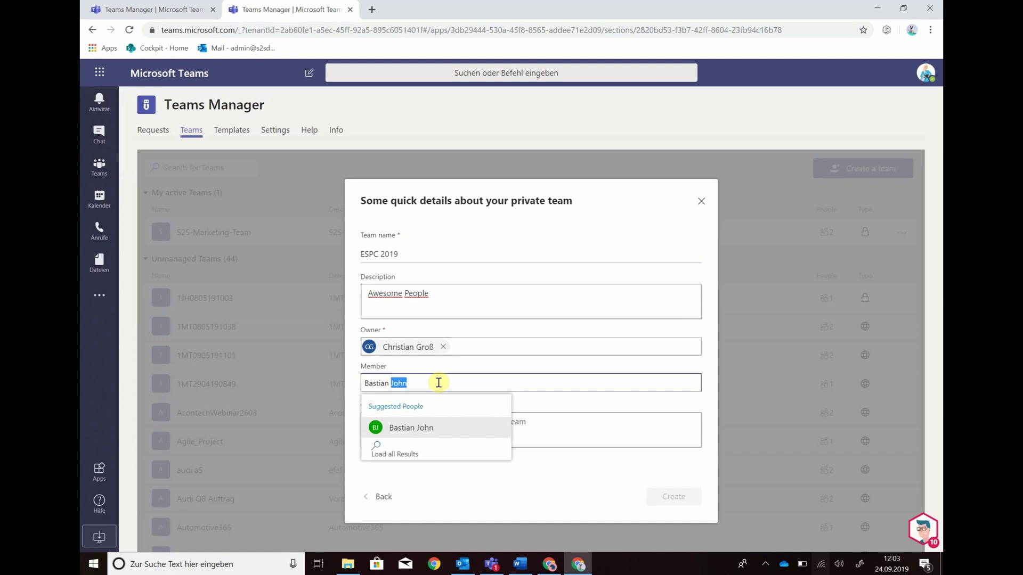
pyautogui.click(421, 427)
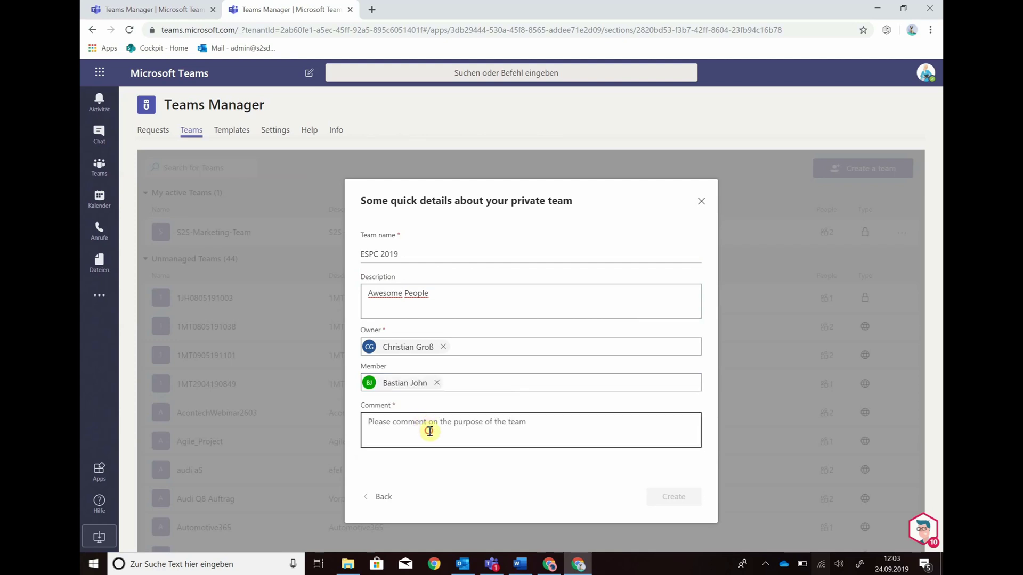
pyautogui.click(429, 431)
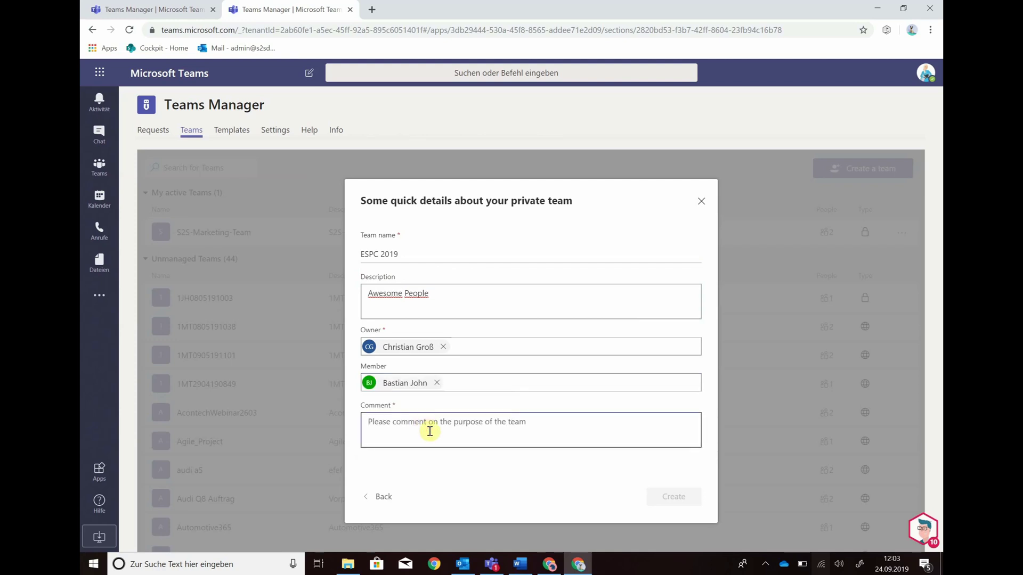
pyautogui.write('Version ')
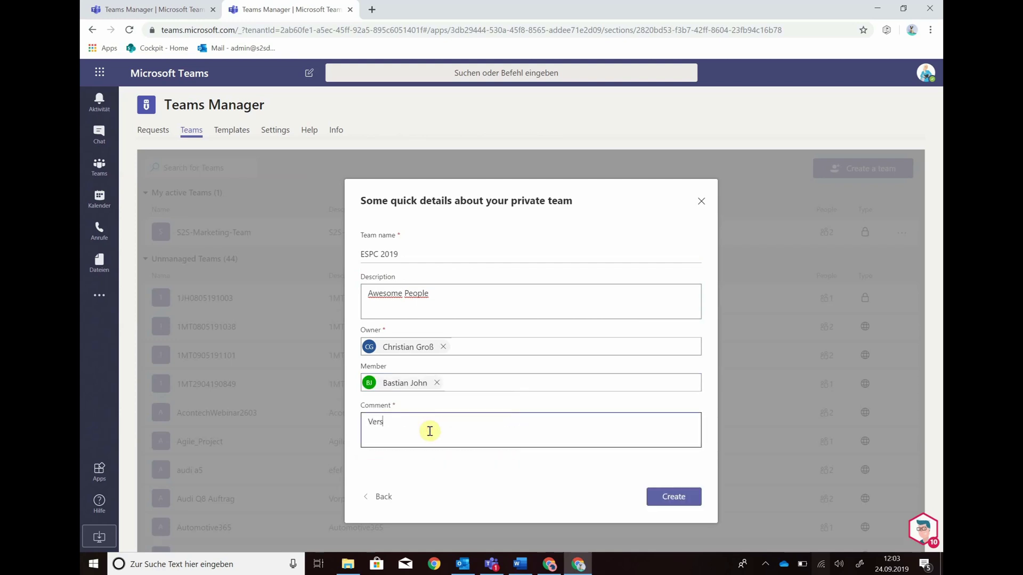
pyautogui.write('for 2019')
pyautogui.click(676, 496)
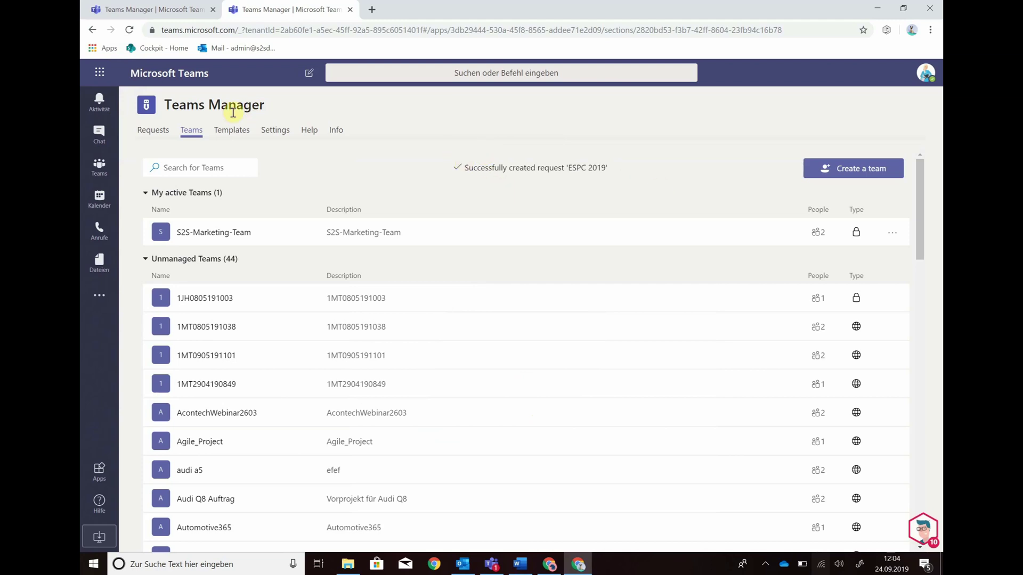
# - Open Requests and enable the Approver View to see ESPC 2019's approval actions
pyautogui.click(158, 135)
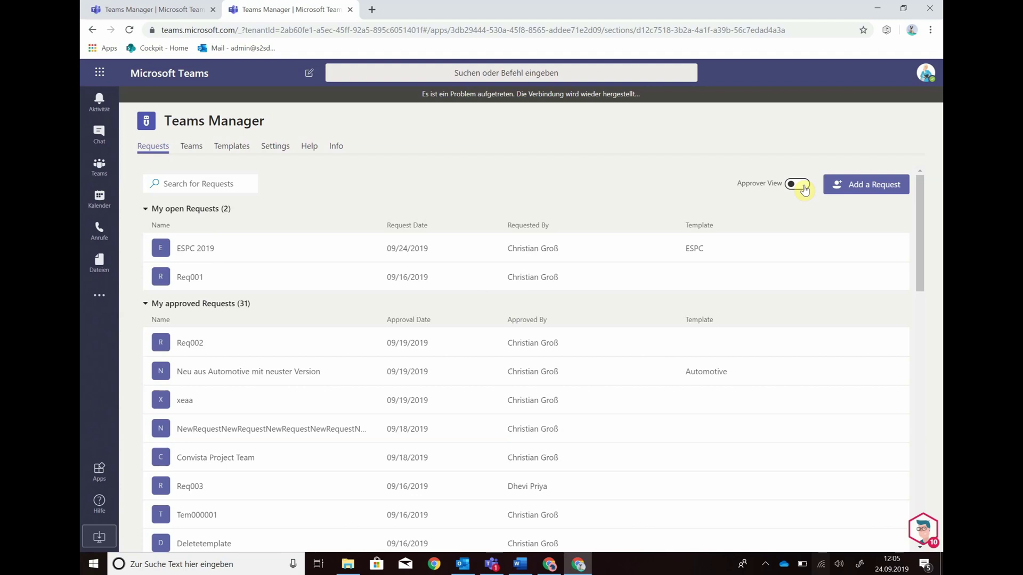
pyautogui.click(804, 189)
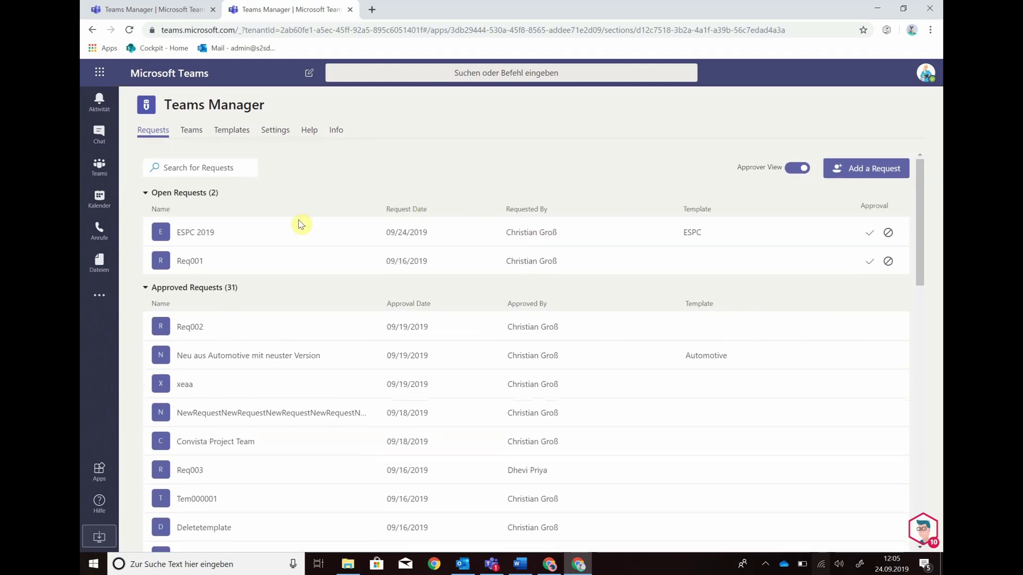
# - Approve the ESPC 2019 request with the comment 'Thanks for your req'
pyautogui.click(870, 234)
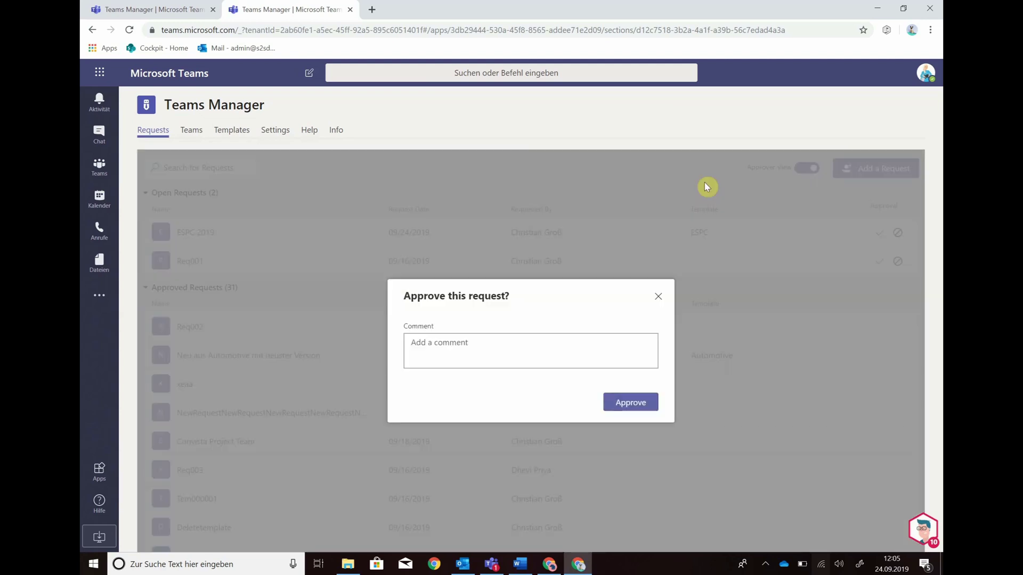
pyautogui.click(508, 355)
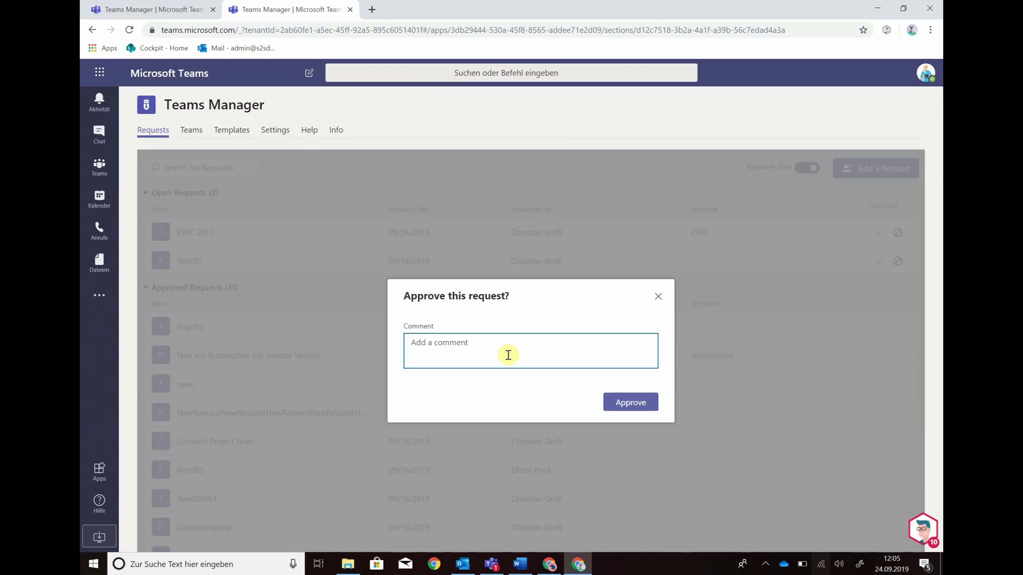
pyautogui.write('Thn')
pyautogui.press('BackSpace')
pyautogui.press('BackSpace')
pyautogui.press('BackSpace')
pyautogui.write('Thanks for your request')
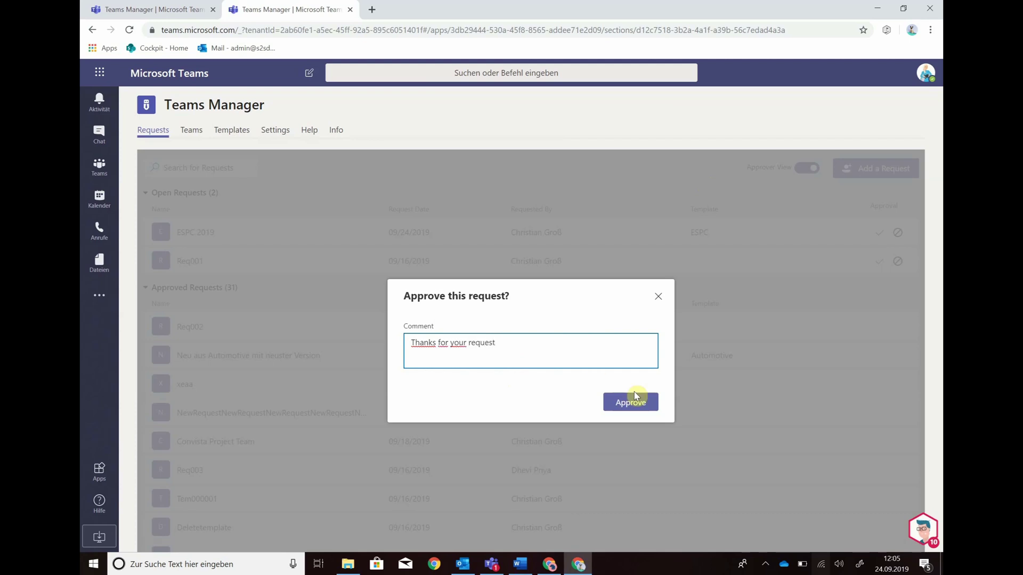
pyautogui.click(629, 402)
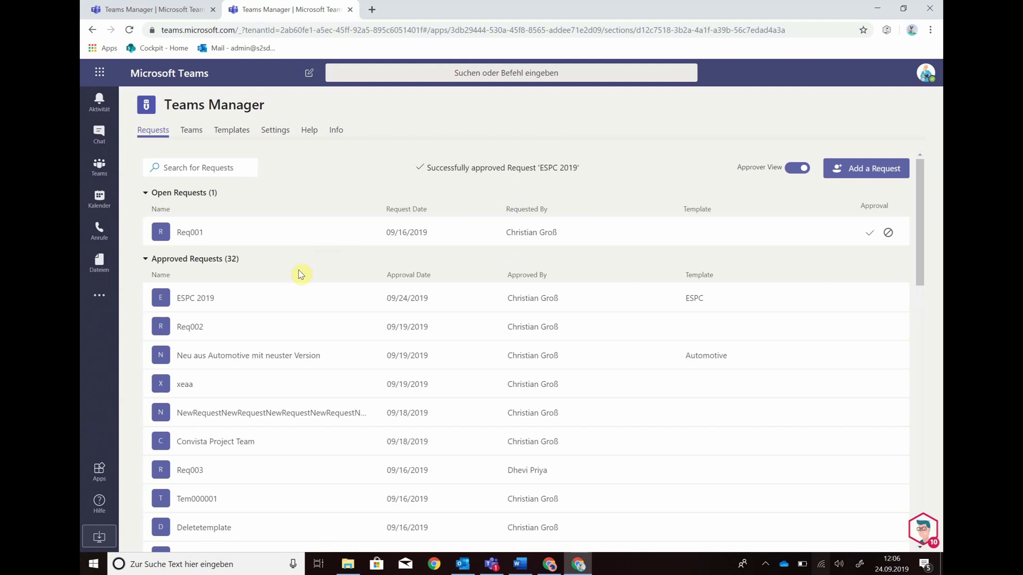
# - Expand the ESPC 2019 team in the teams list to reveal its Allgemein, EPSC Organizer and Team channels
pyautogui.click(103, 182)
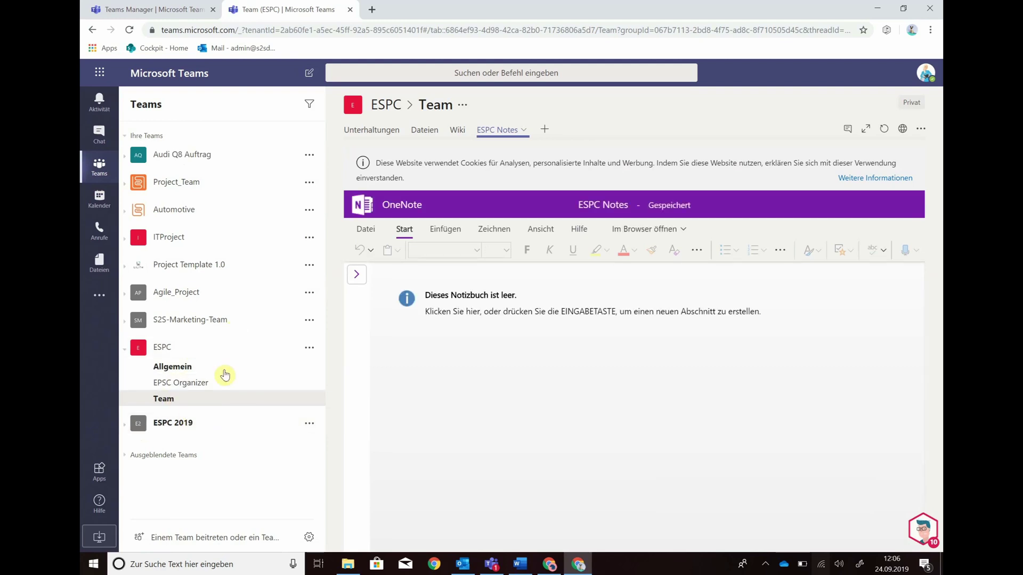
pyautogui.click(180, 429)
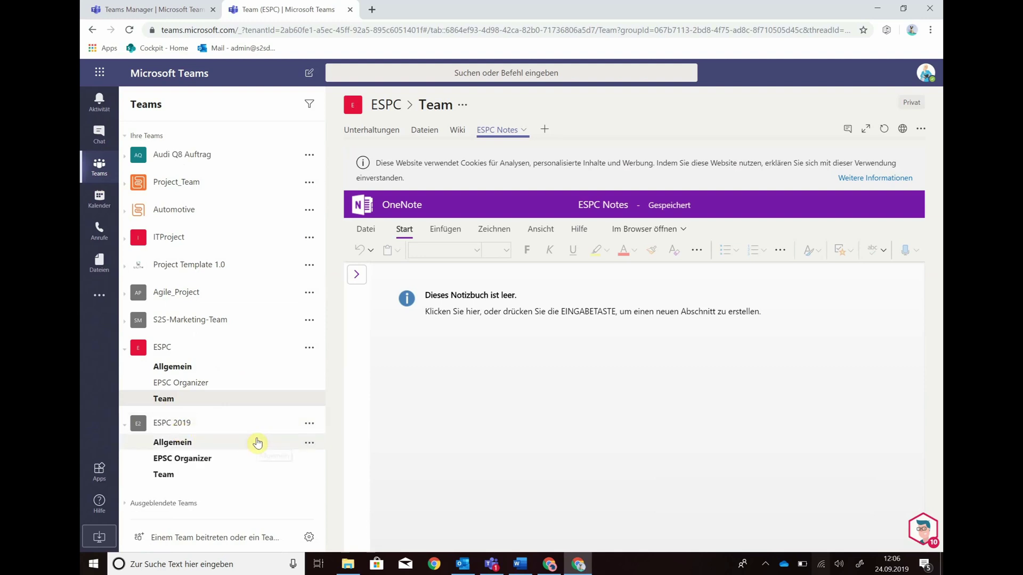